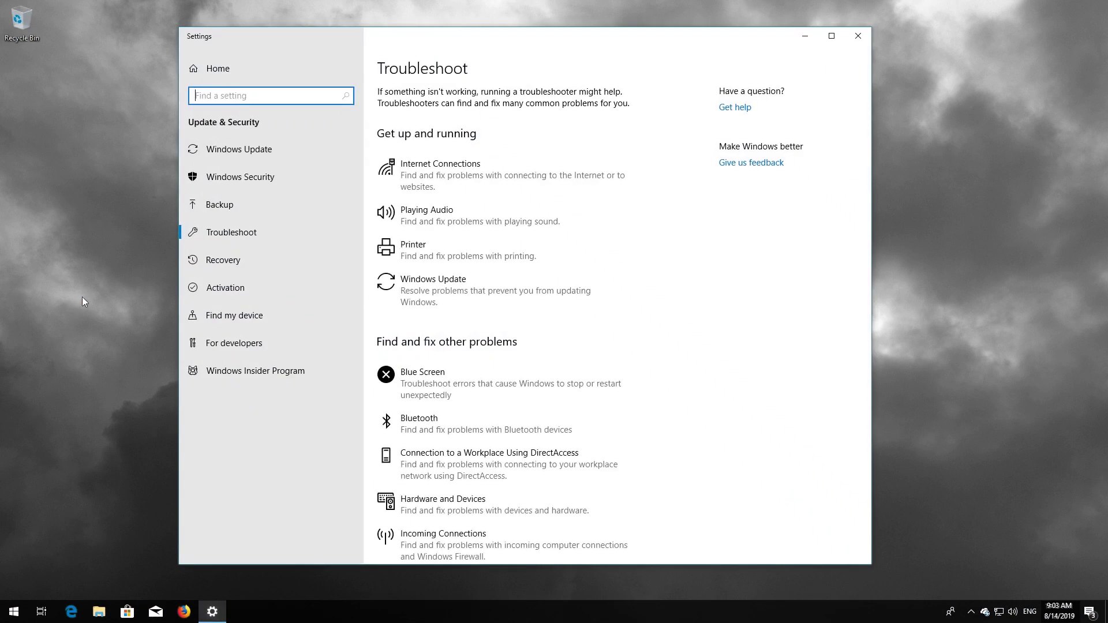
- Run the Windows Update troubleshooter, apply the fix for pending updates, and close the troubleshooter and Settings
left_click(466, 290)
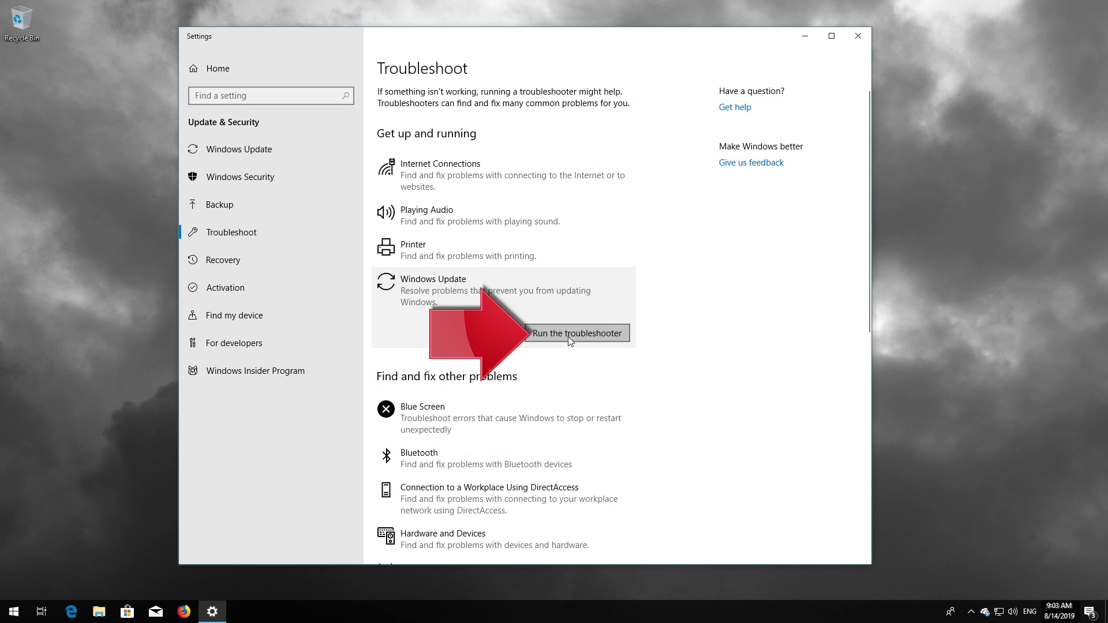
left_click(568, 339)
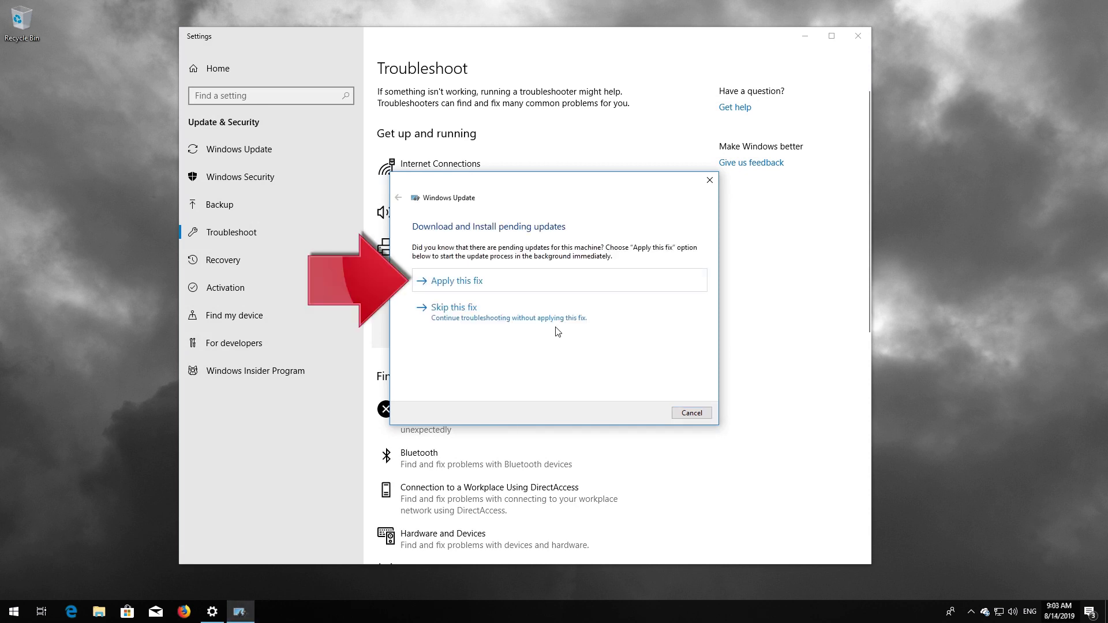
left_click(492, 283)
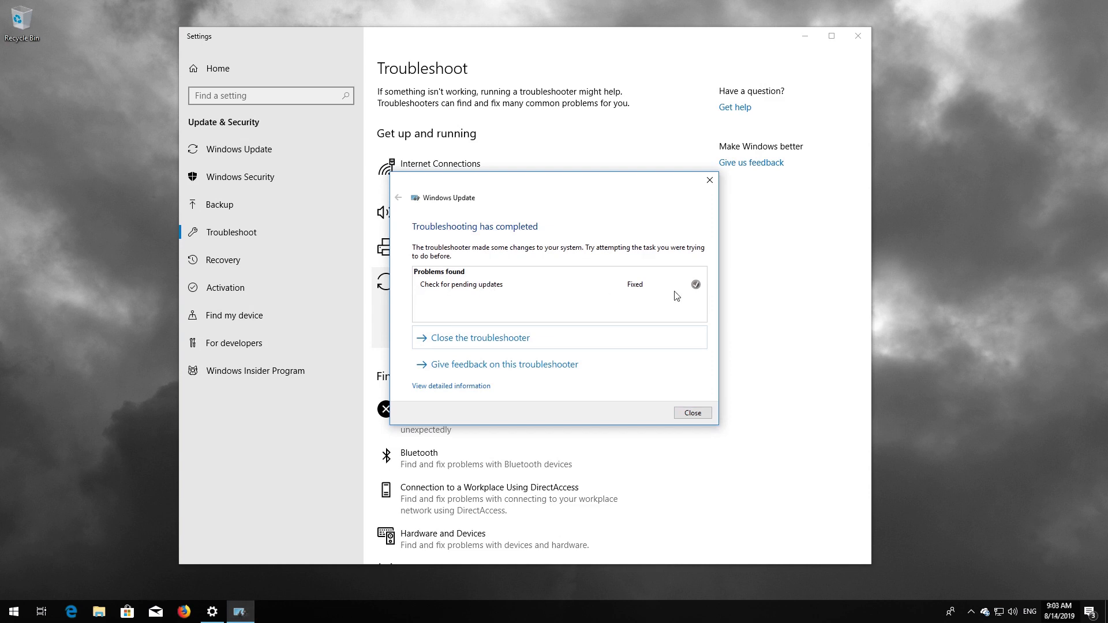
left_click(694, 411)
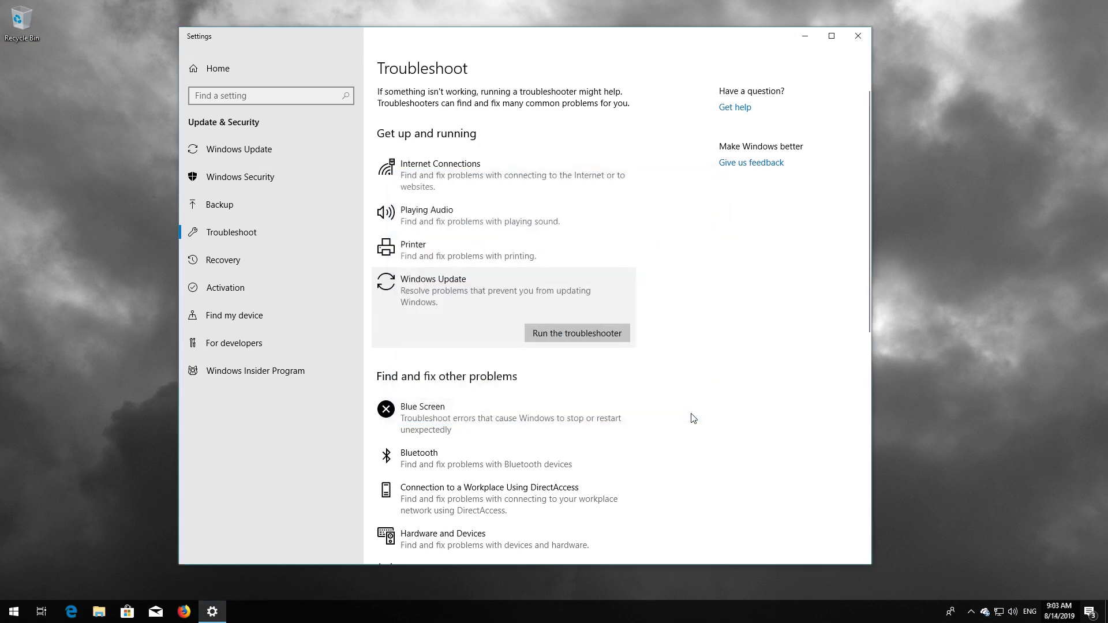
left_click(857, 37)
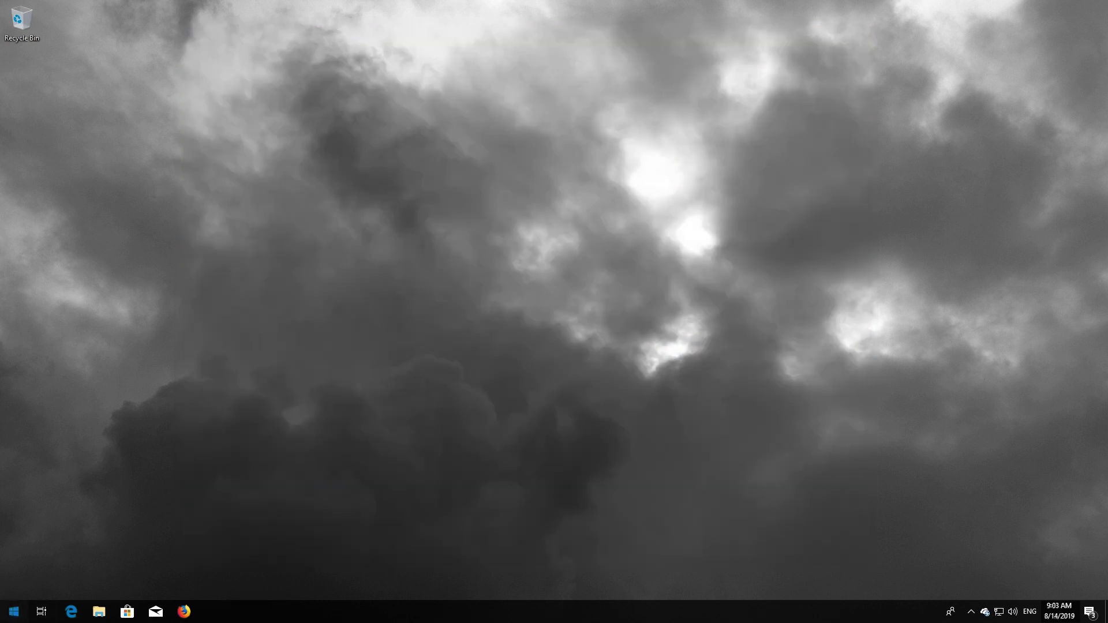
- Restart the computer after the Windows Update troubleshooting
left_click(14, 611)
left_click(14, 587)
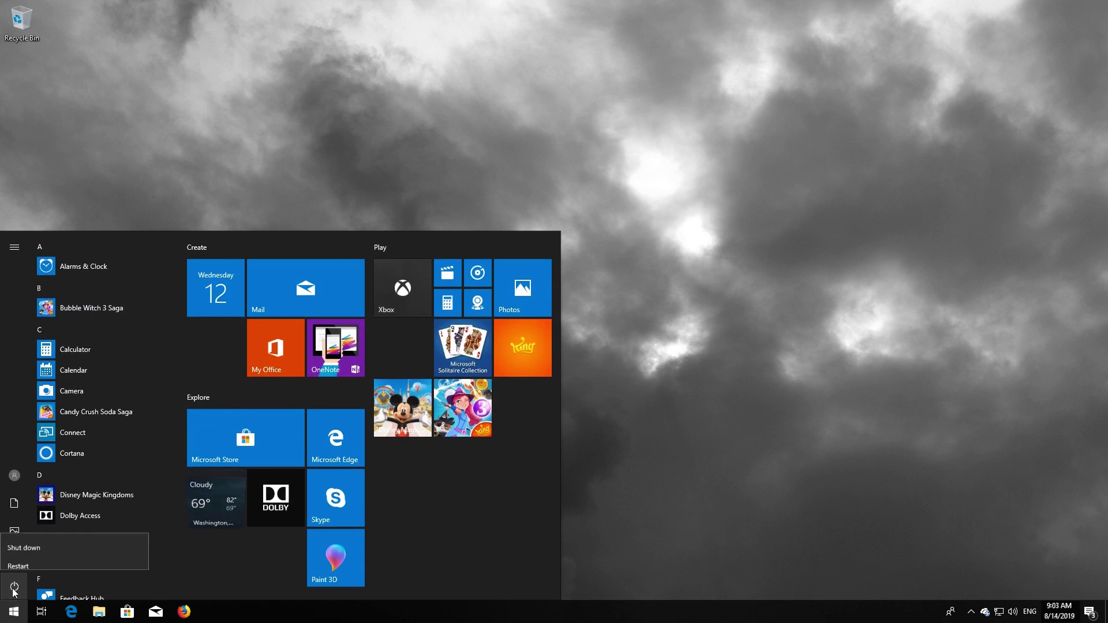
left_click(26, 559)
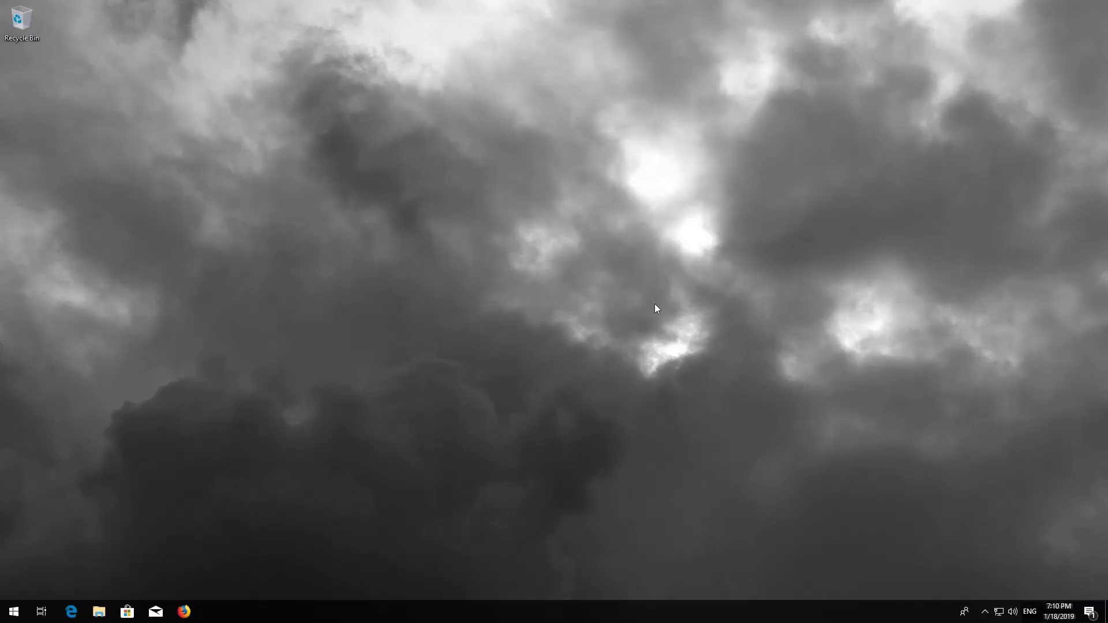
- Reset the Microsoft Store cache by running wsreset, and close the Store window that opens
key("super")
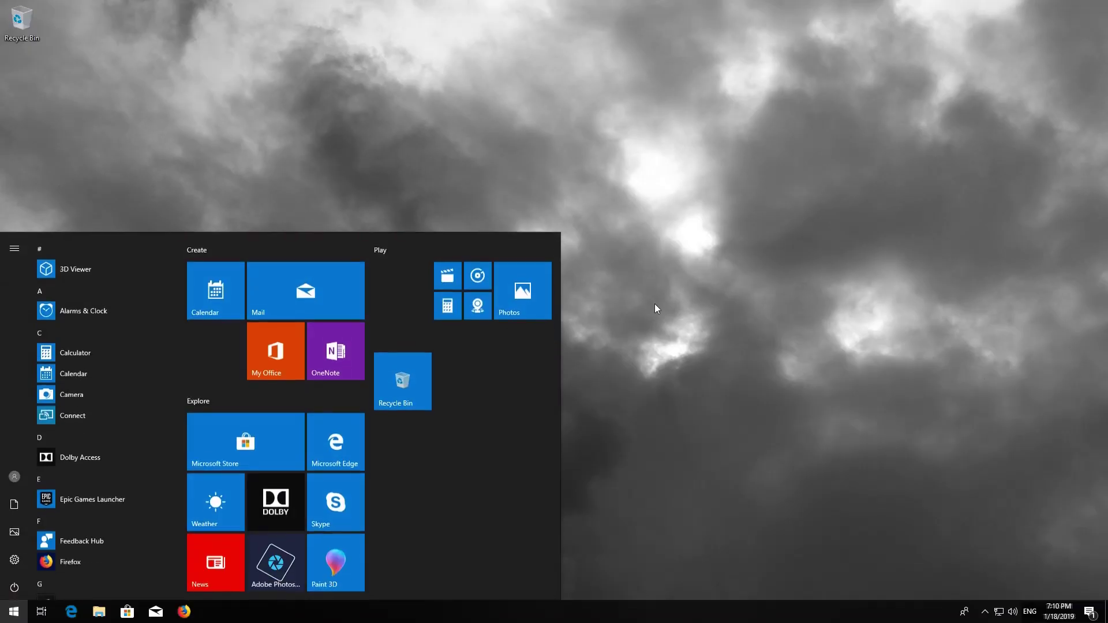
type("wsr")
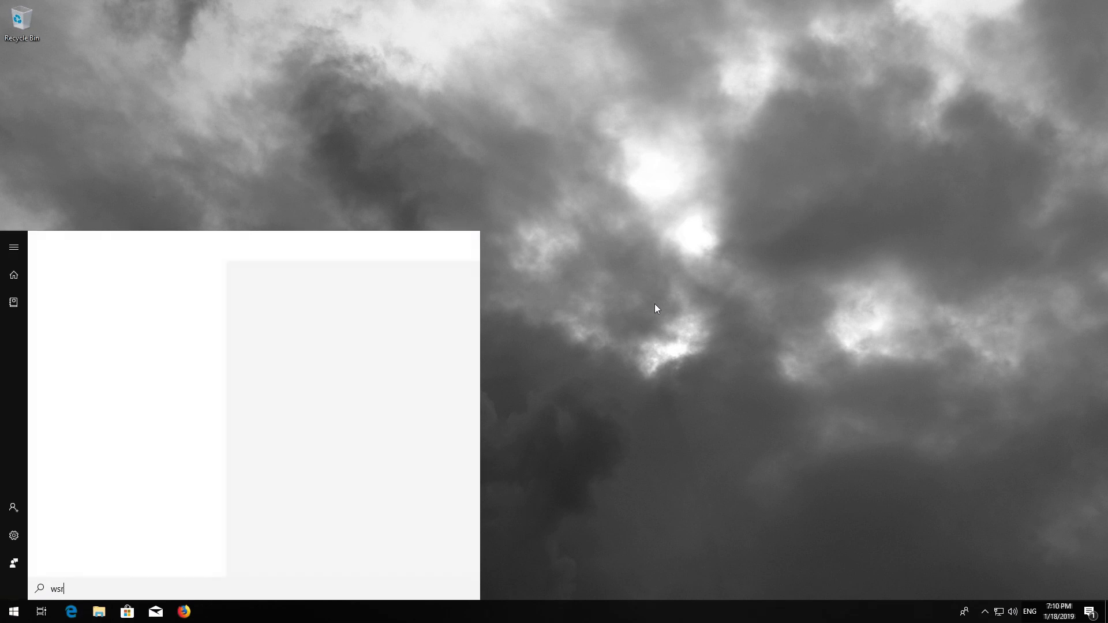
type("eset")
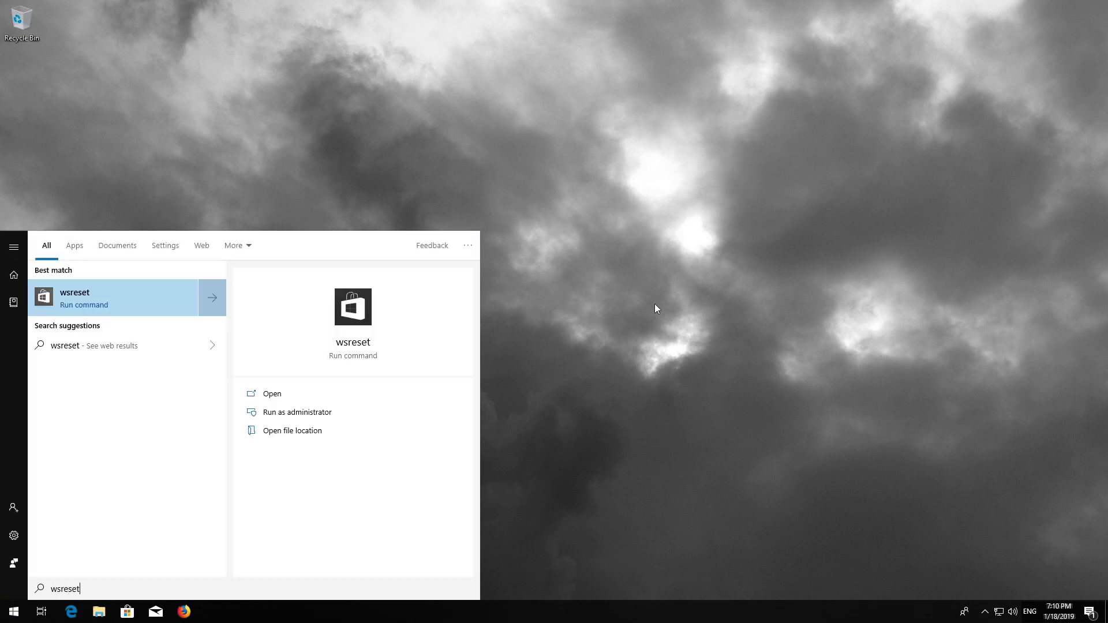
left_click(106, 297)
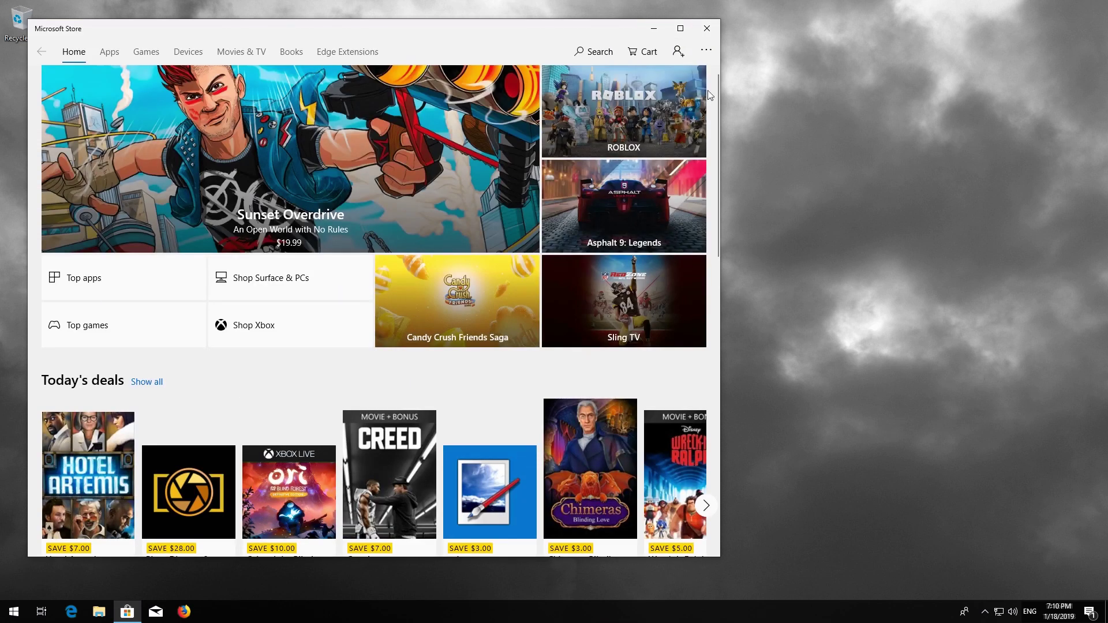
left_click(707, 28)
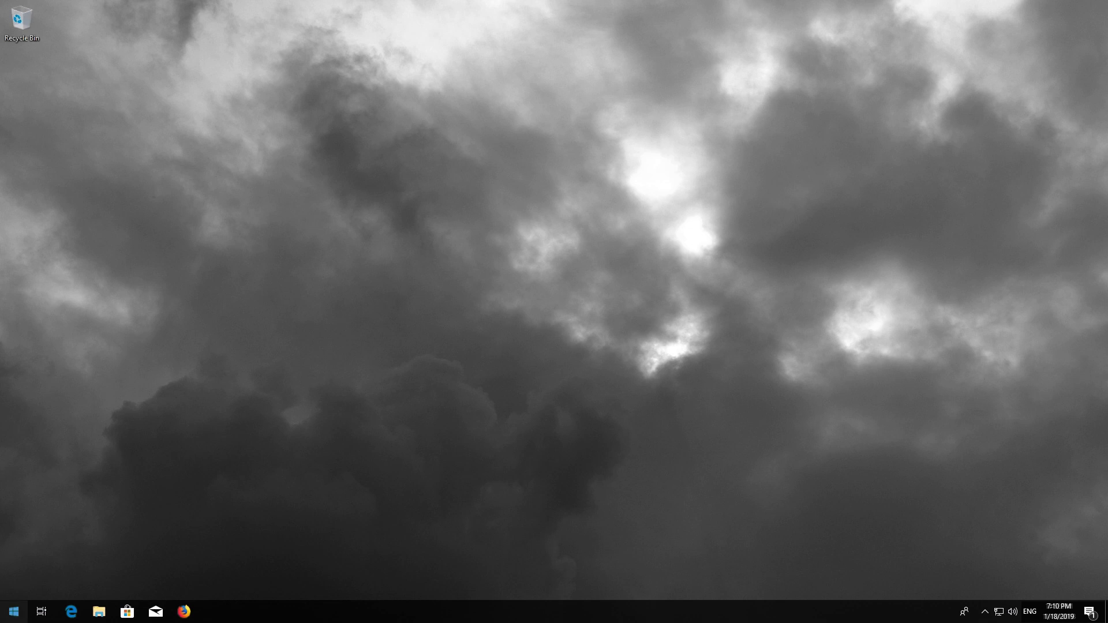
- Restart the computer after the Store cache reset
left_click(5, 615)
left_click(14, 587)
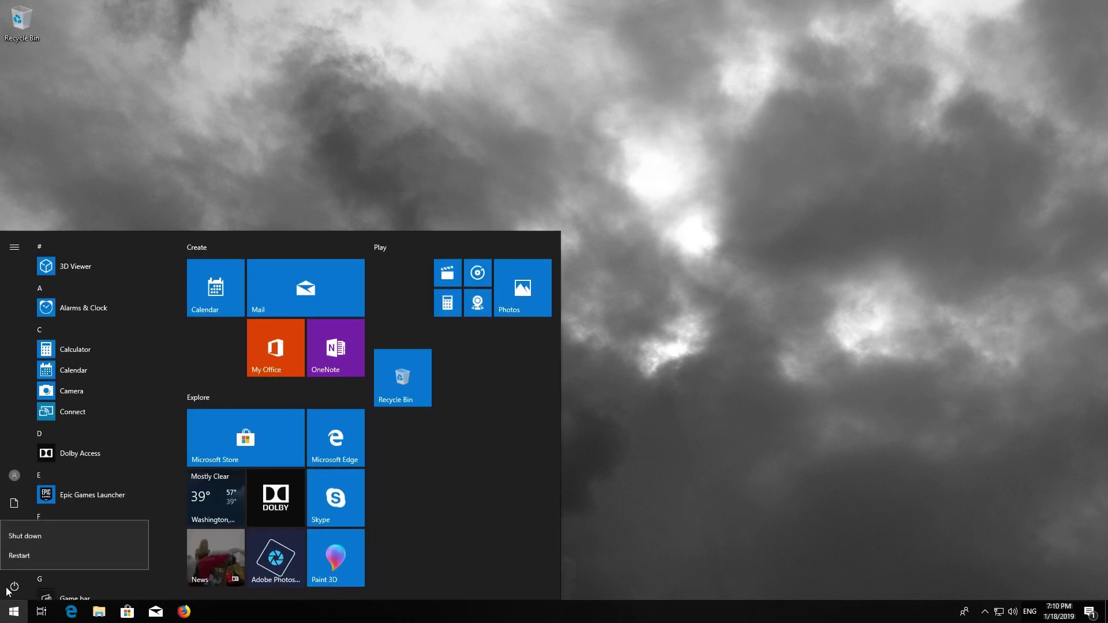
left_click(25, 548)
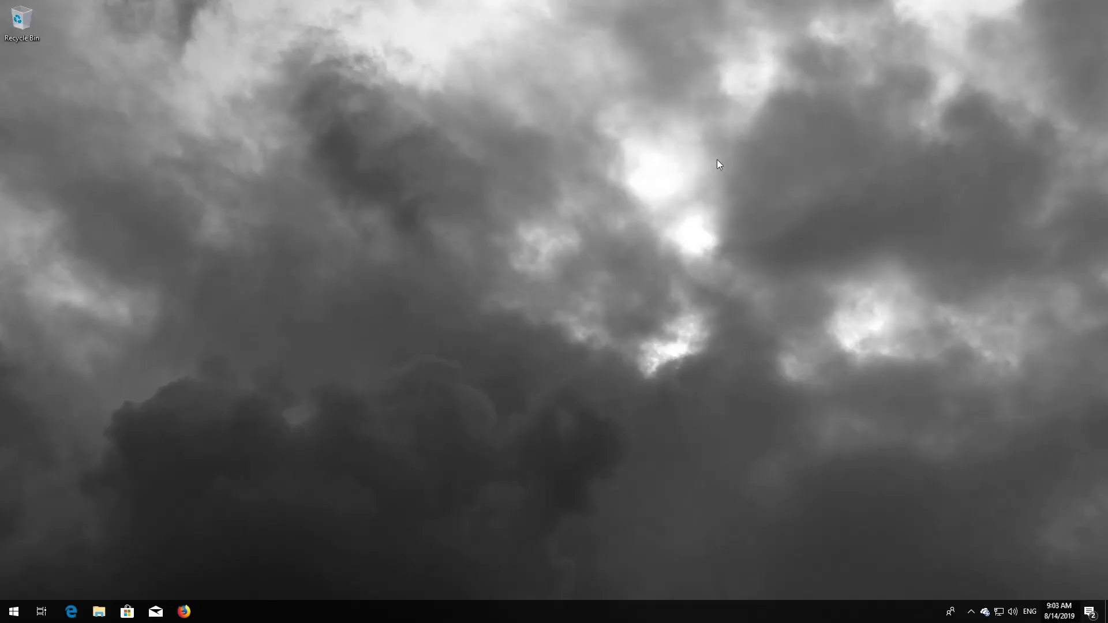
- Search for cmd, run Command Prompt as administrator with the User Account Control request approved, and move its window toward the middle of the desktop
key("super")
type("cmd")
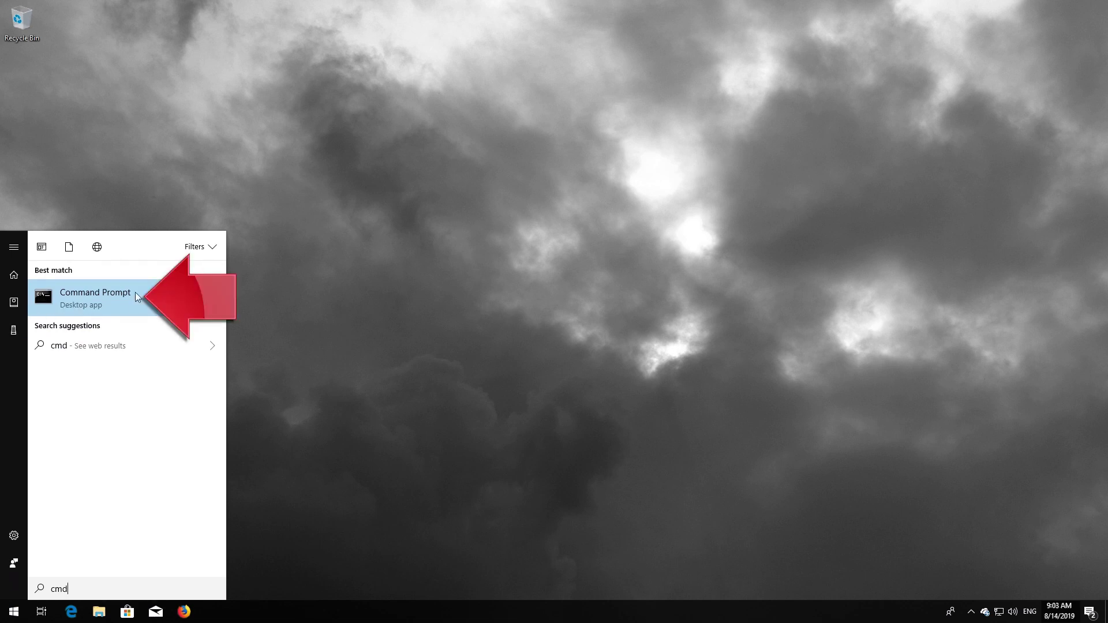
right_click(39, 291)
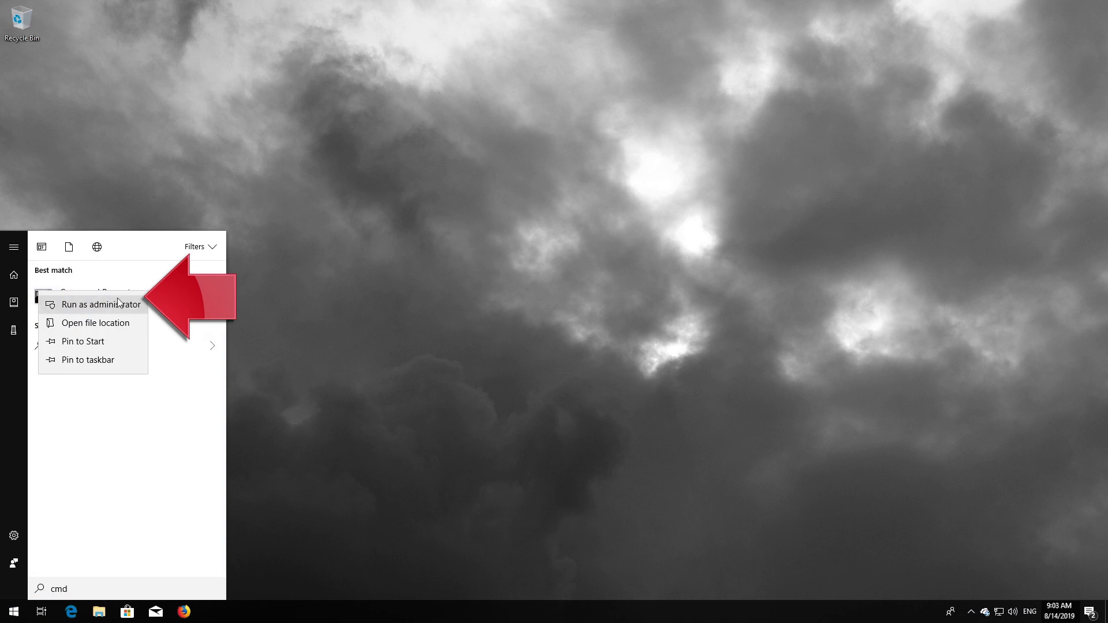
left_click(80, 310)
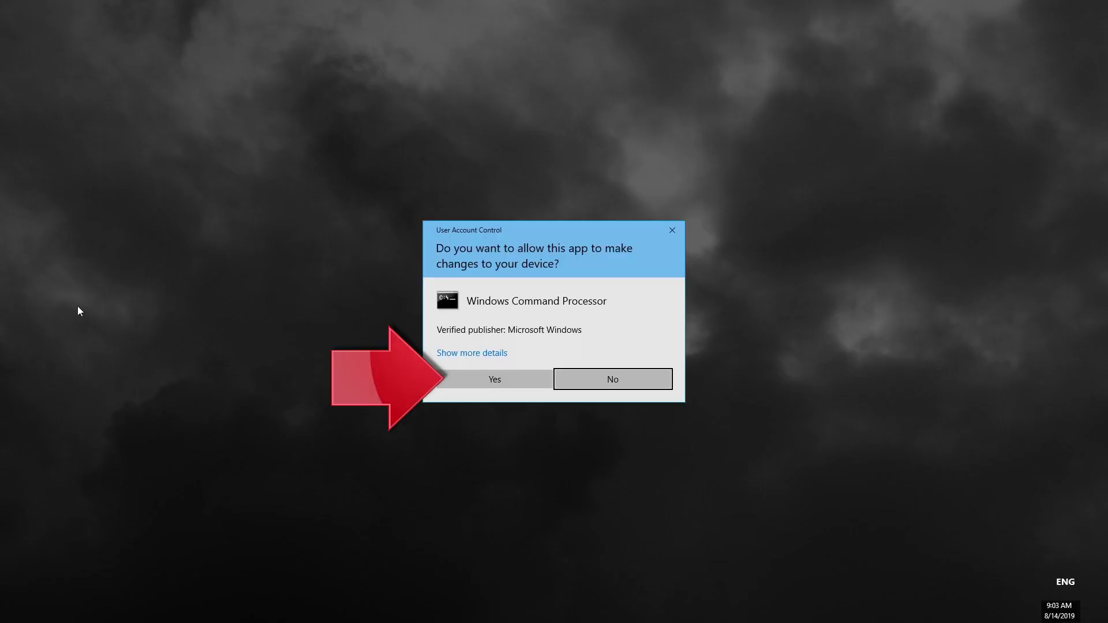
left_click(498, 379)
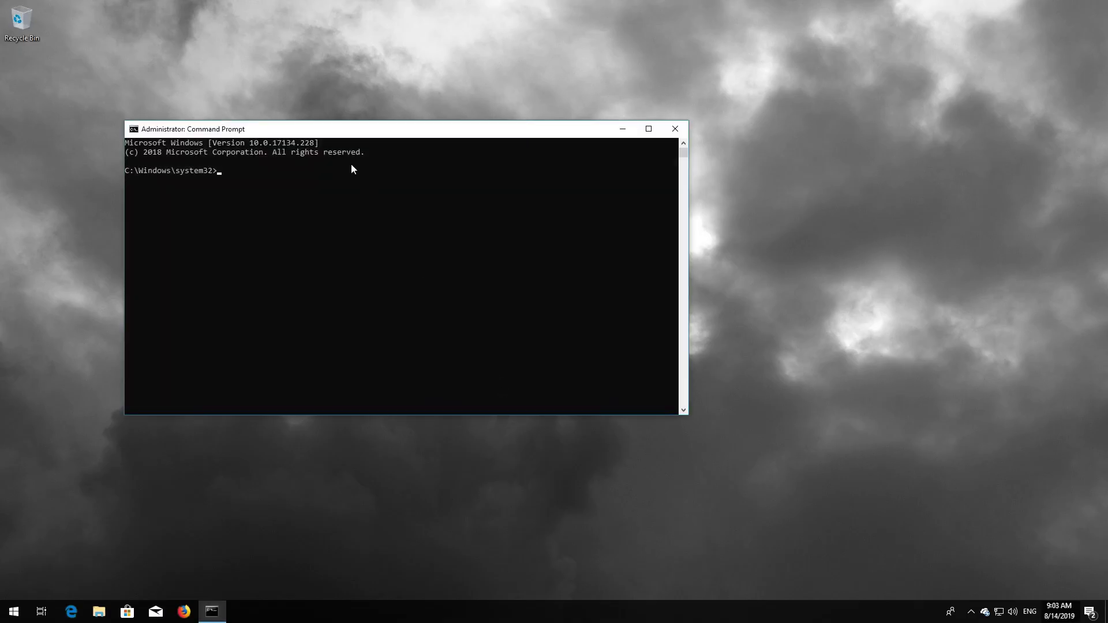
left_click_drag(346, 135, 500, 175)
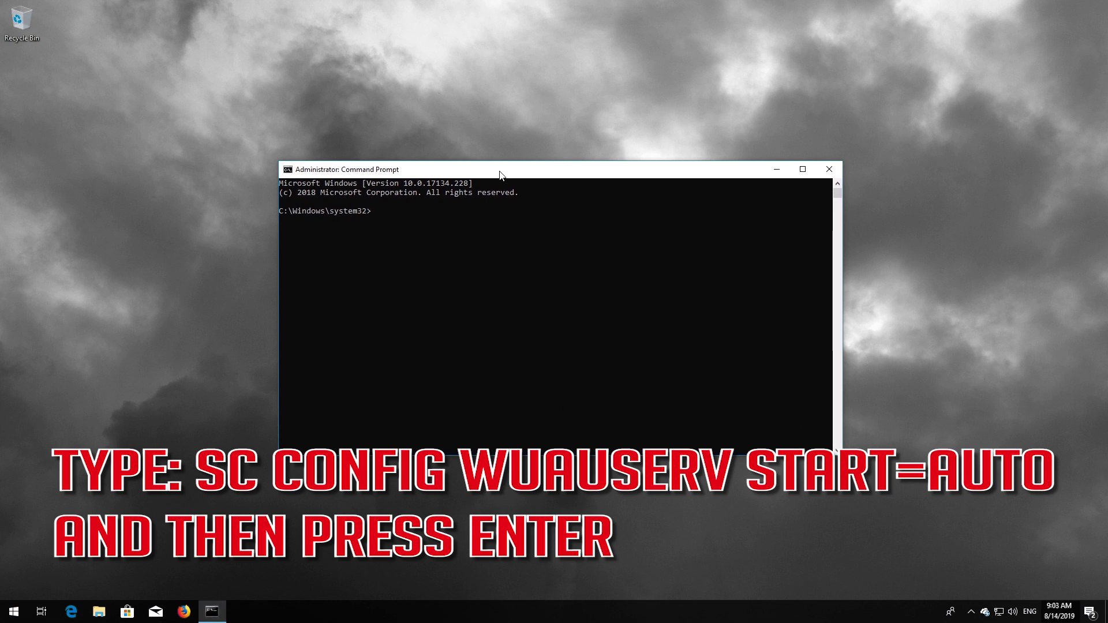
- Set the Windows Update and BITS services to start automatically by running "SC config wuauserv start=auto" and "SC config bits start=auto"
type("SC config wuauserv start=")
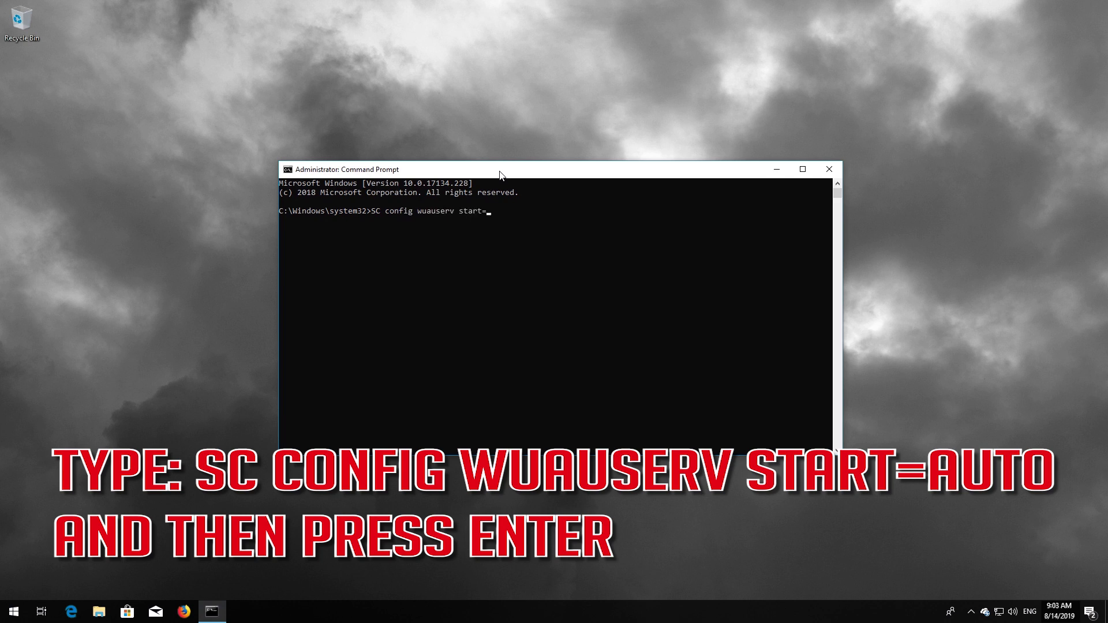
type("auto")
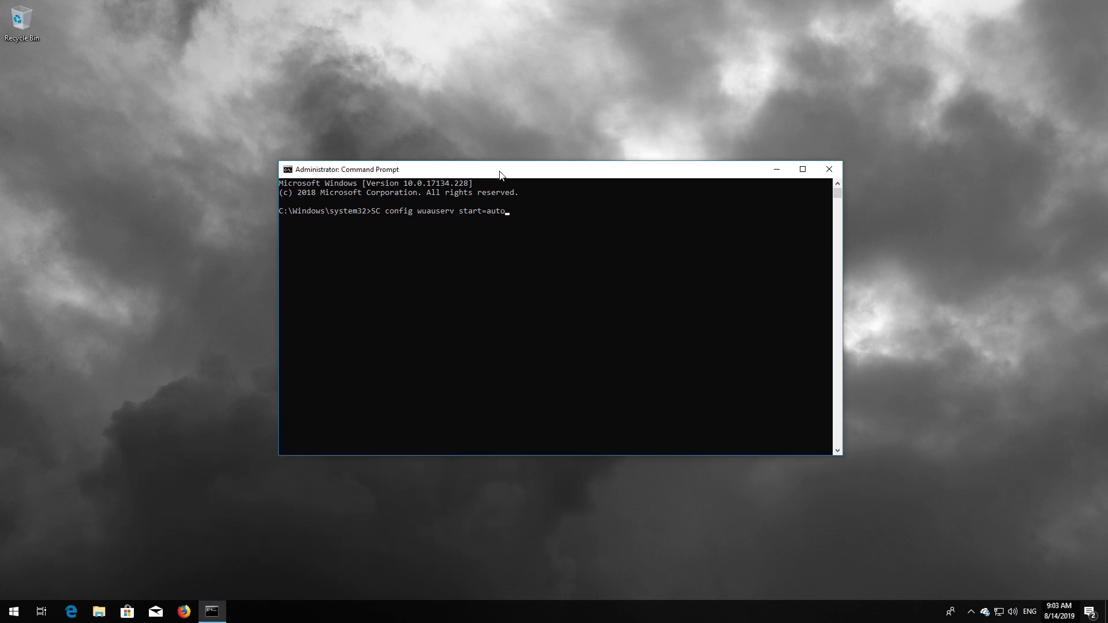
key("Return")
type("SC")
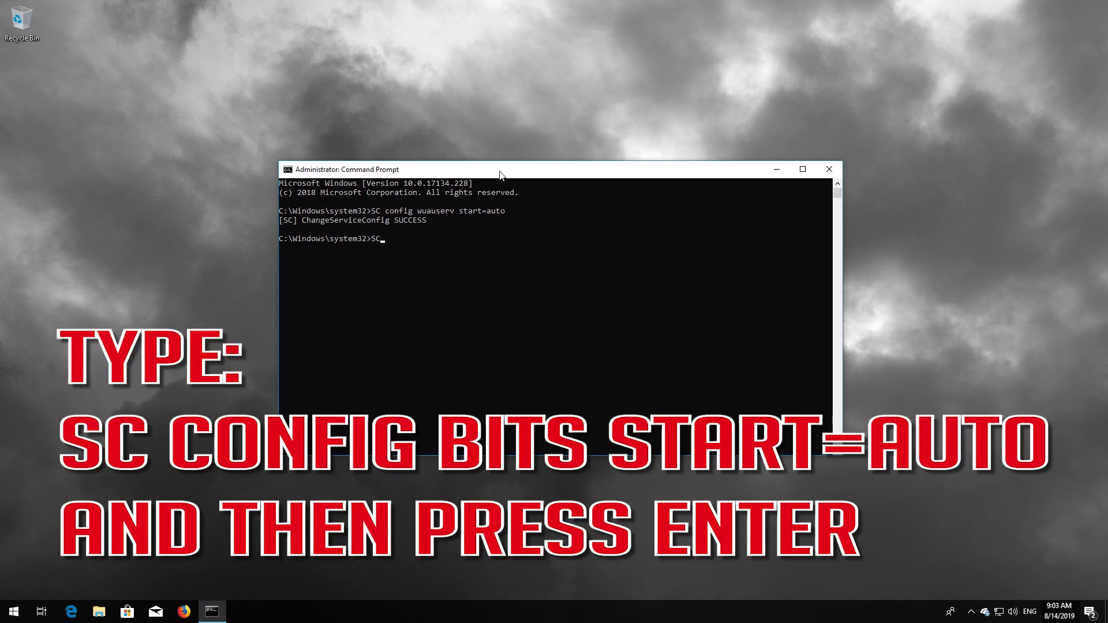
type(" config bits start=auto")
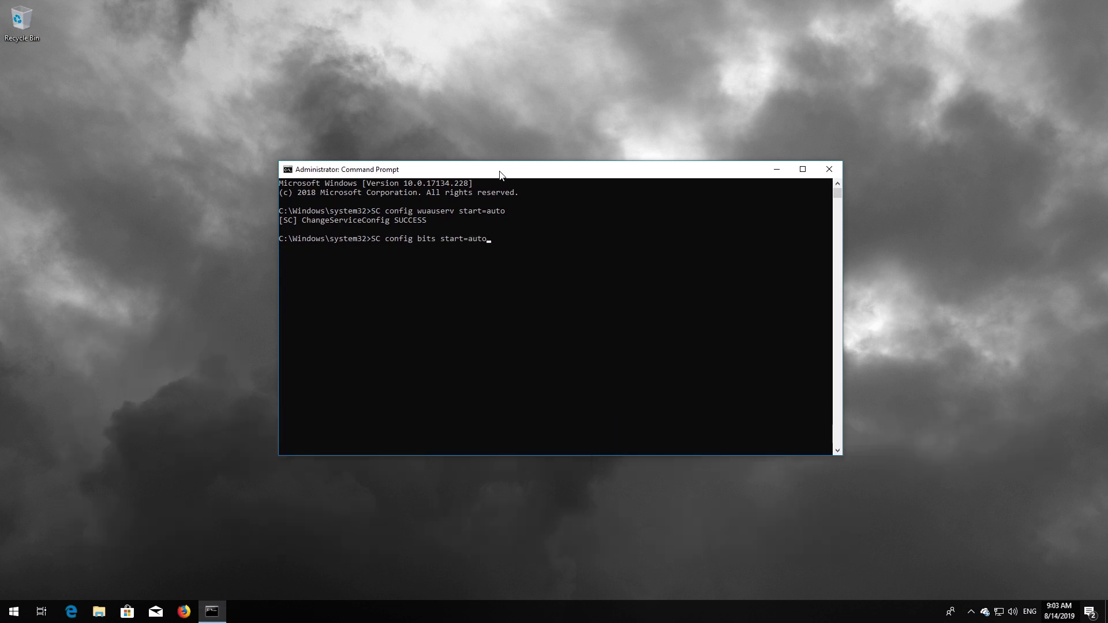
key("Return")
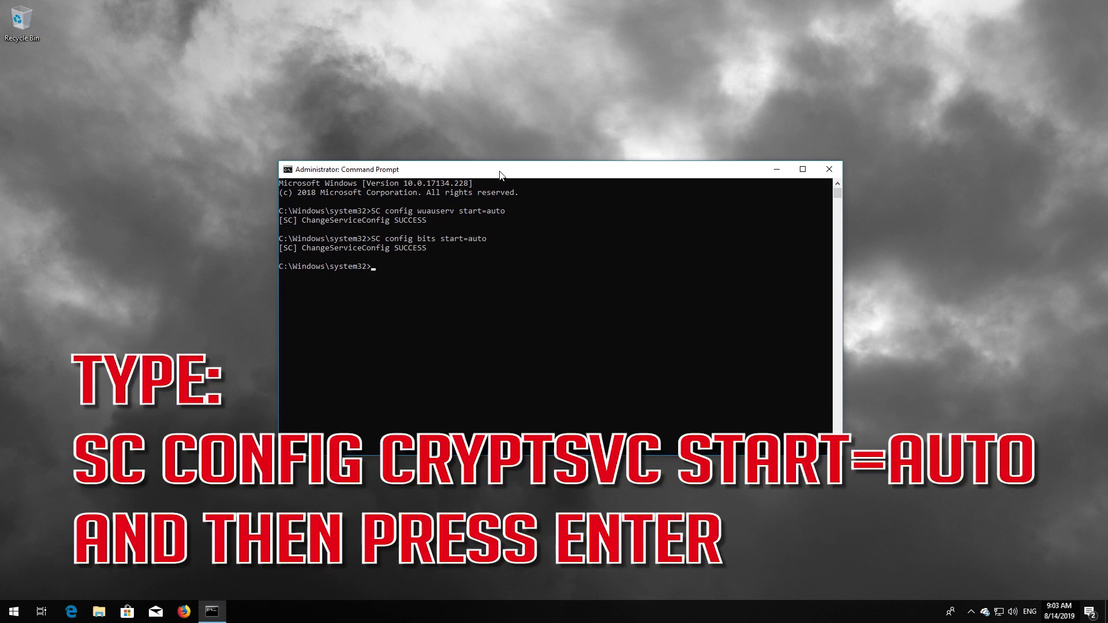
- Set the cryptographic and installer services to automatic start by running "SC config cryptsvc start=auto" and "SC config trustedinstaller start=auto"
type("SC config cryptsvc start")
type("=auto")
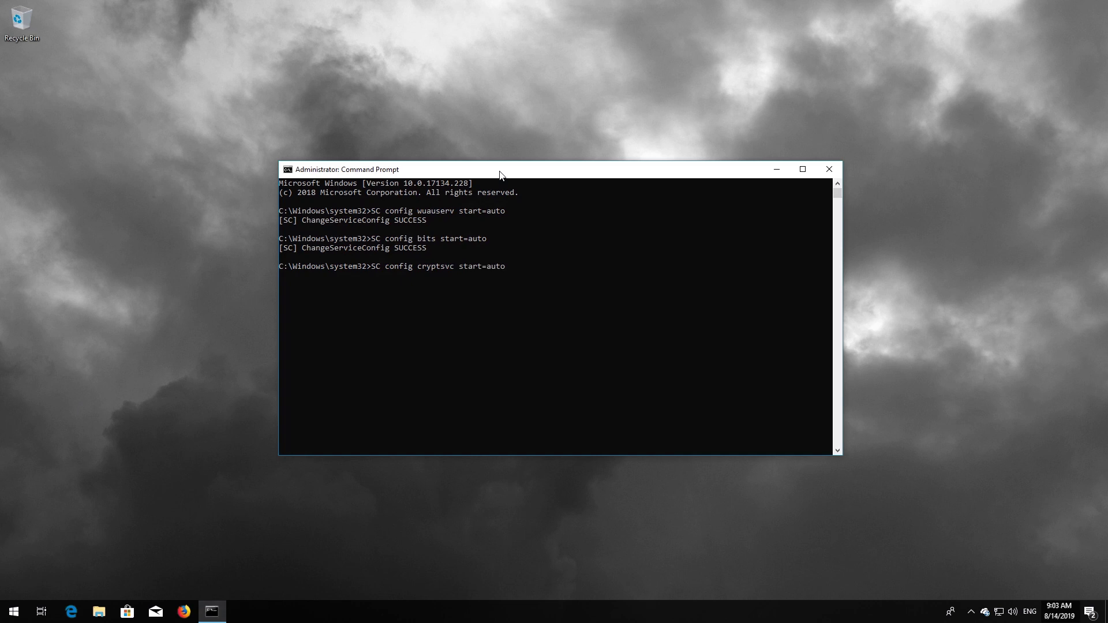
key("Return")
type("SC")
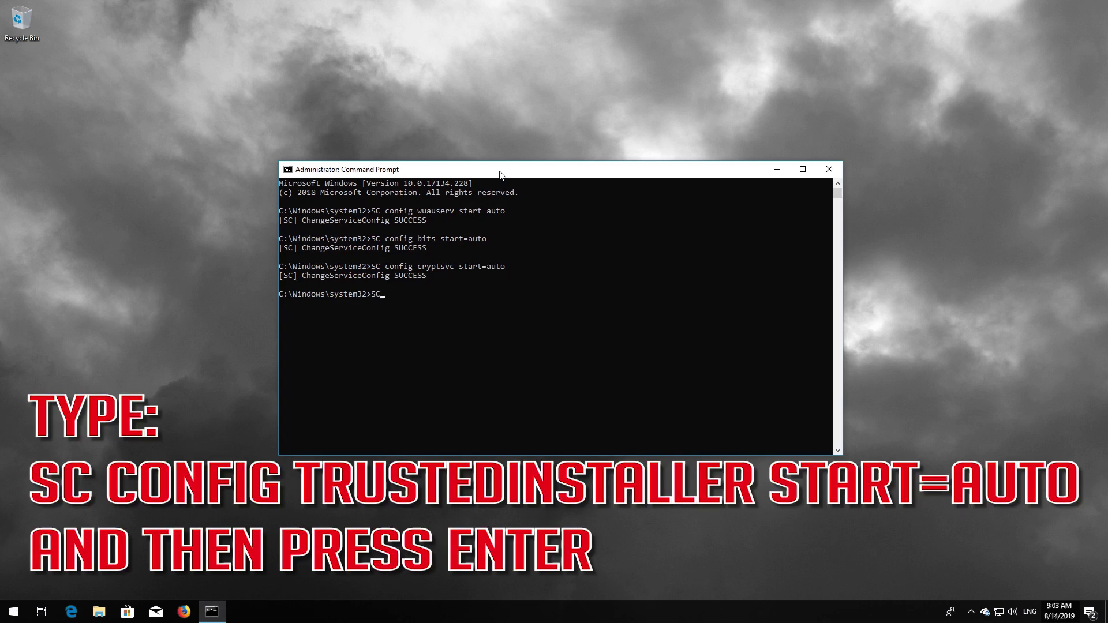
type(" config trustedinstaller start=auto")
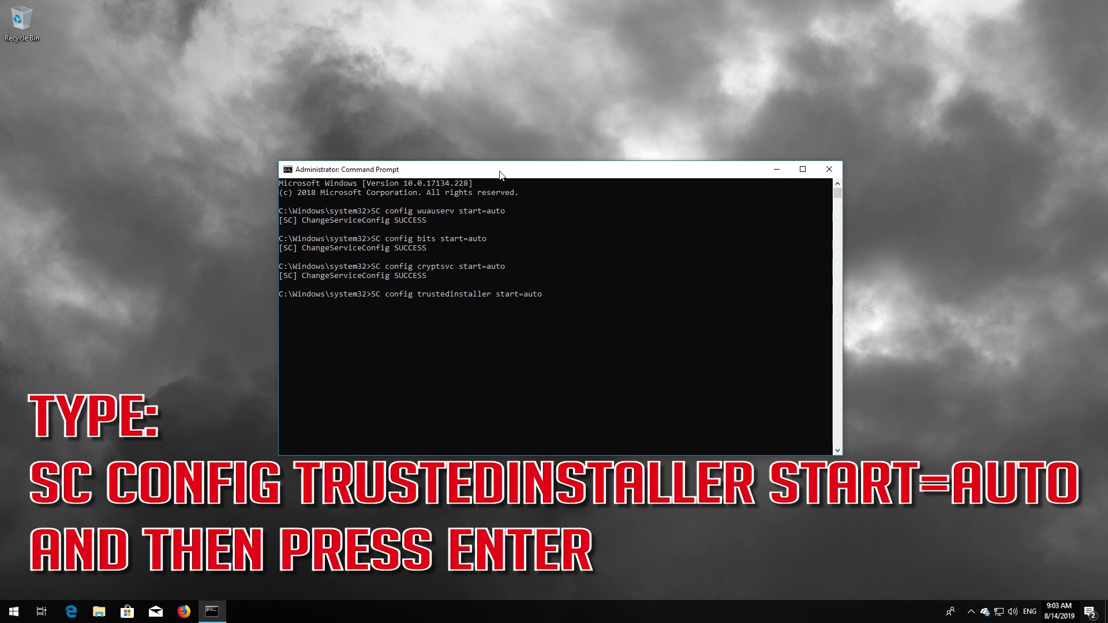
key("Return")
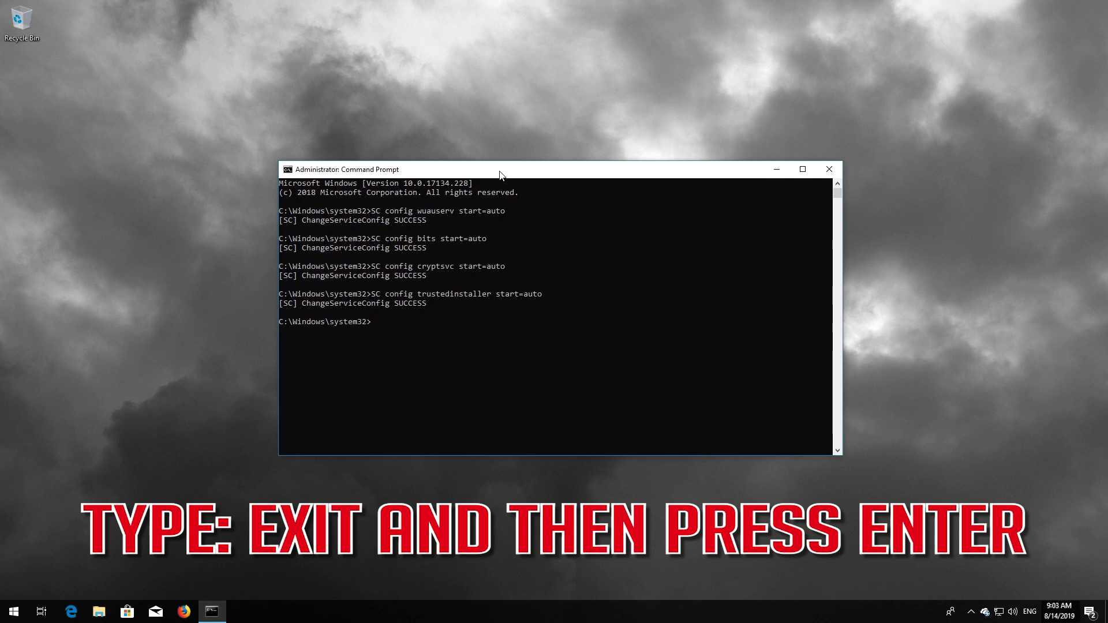
- Close the Command Prompt with the exit command and restart the computer
type("exit")
key("Return")
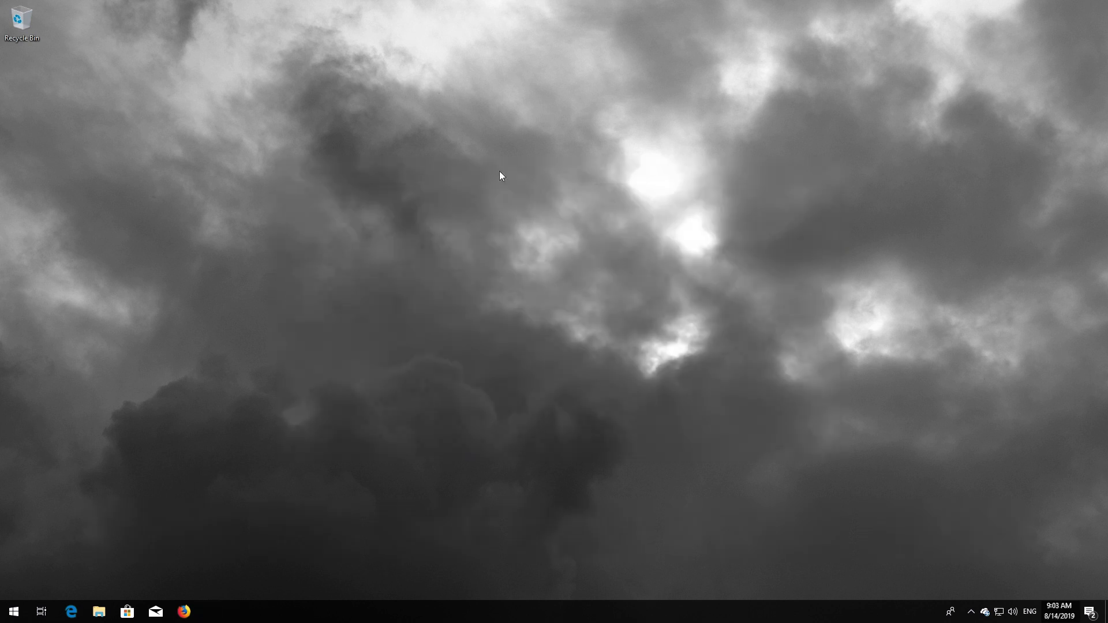
key("super")
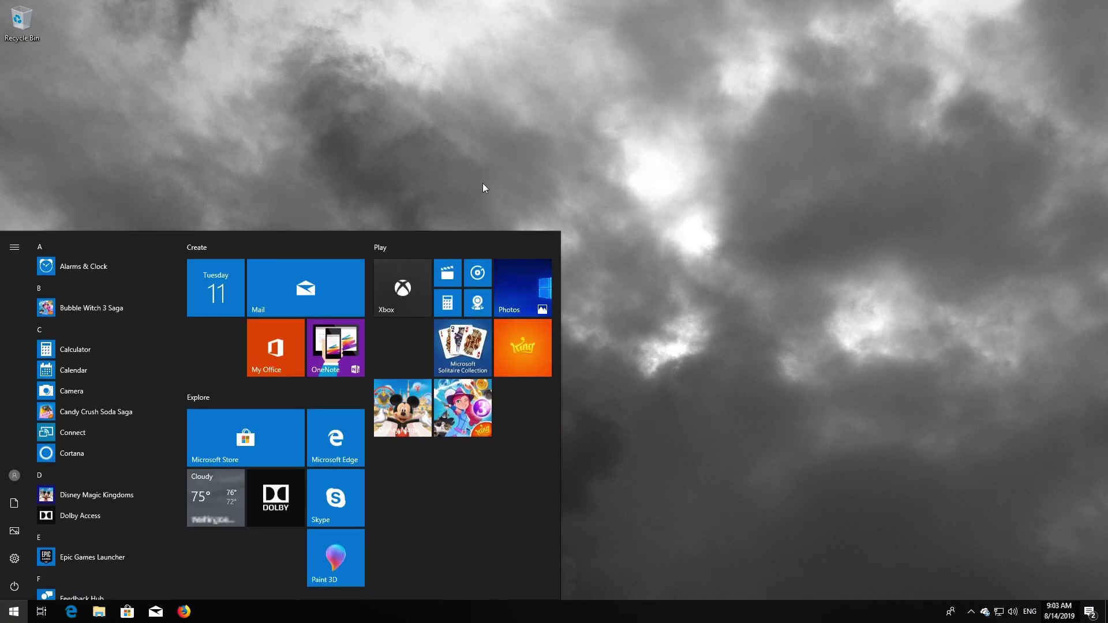
left_click(14, 586)
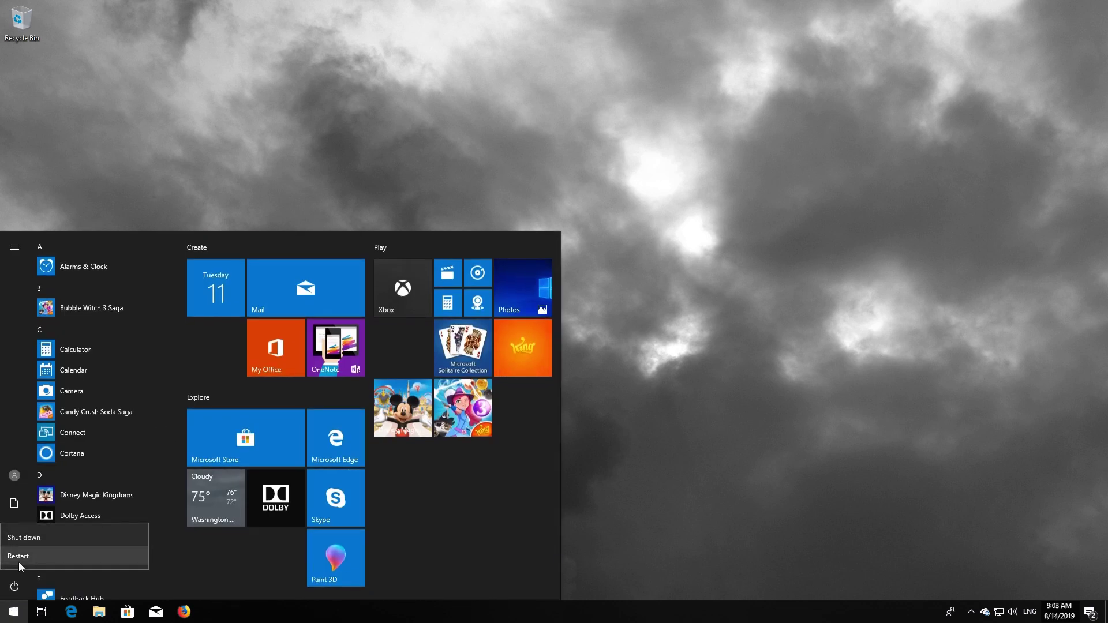
left_click(18, 556)
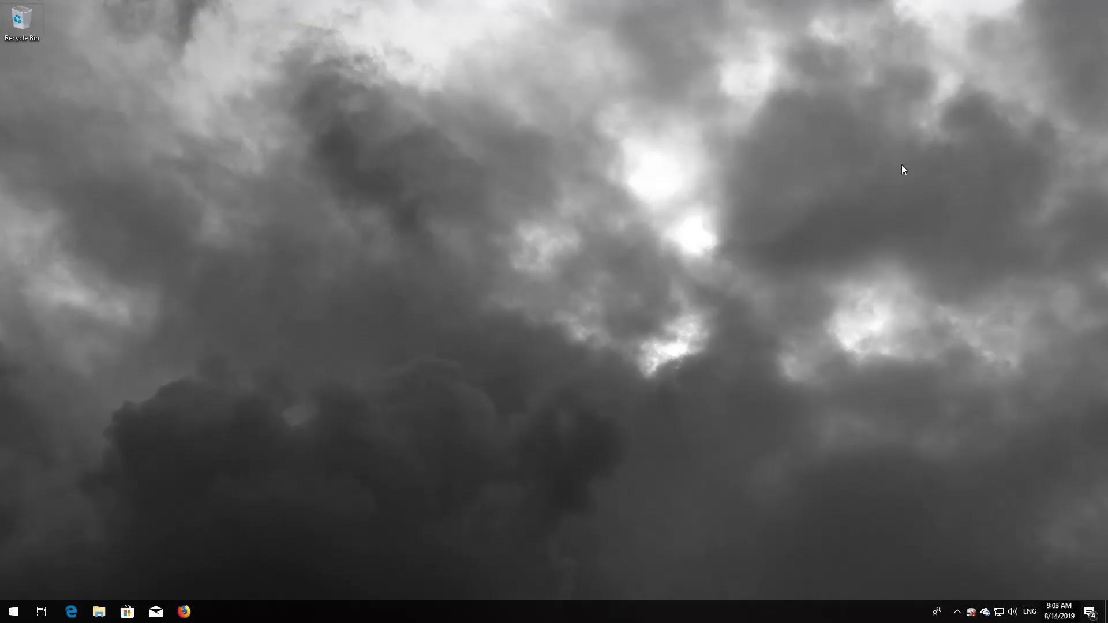
- Search for cmd, run Command Prompt as administrator, approve the User Account Control request, and move the window toward the middle of the desktop
key("super")
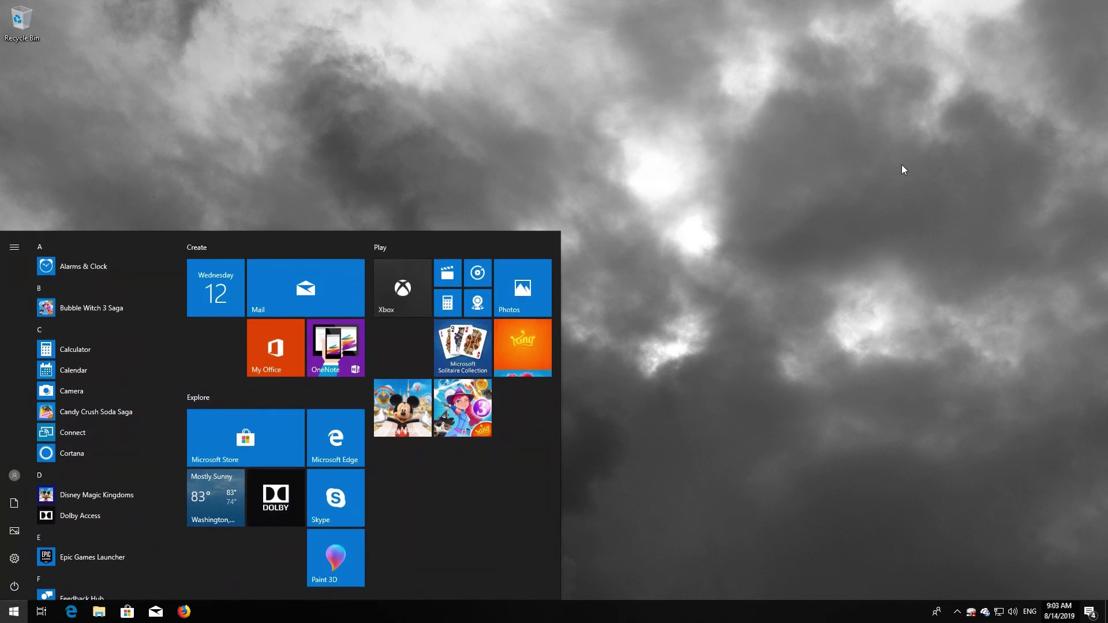
type("cmd")
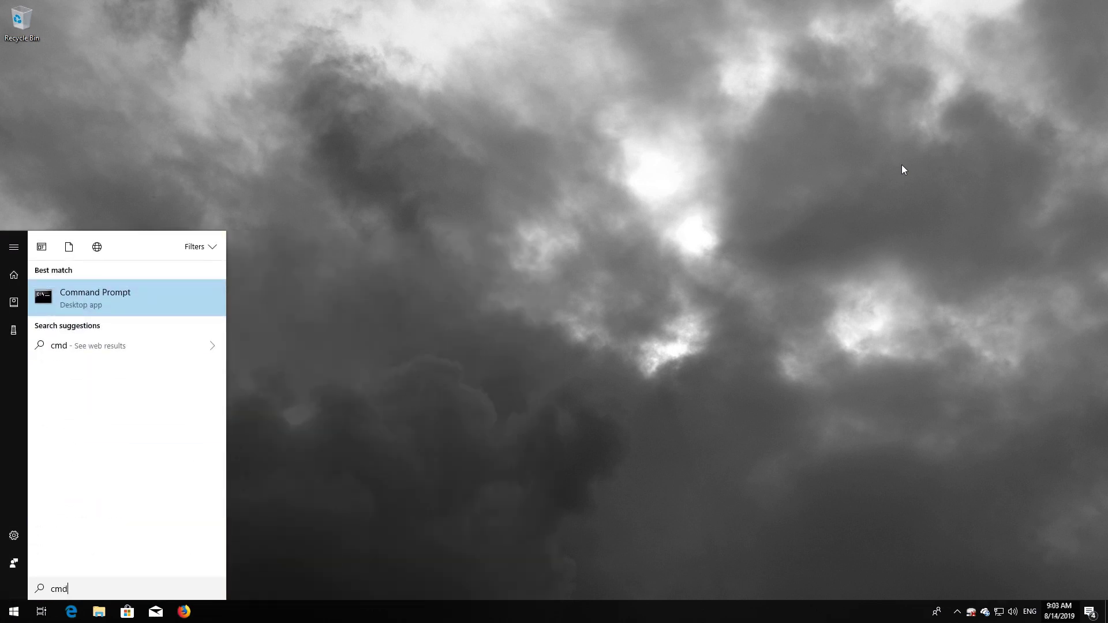
right_click(115, 296)
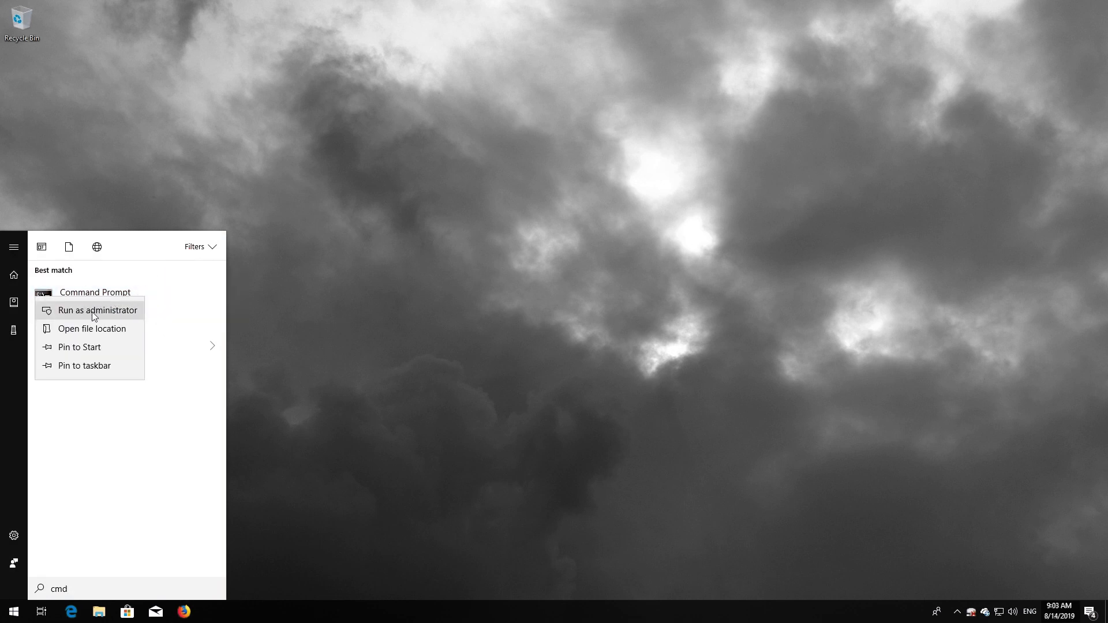
left_click(94, 312)
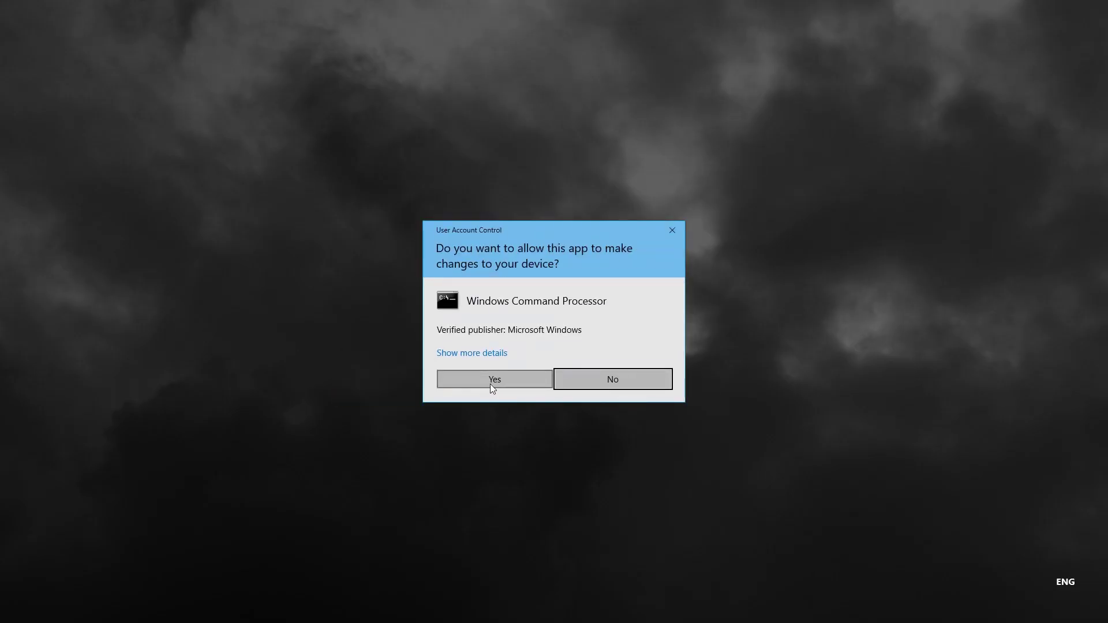
left_click(495, 381)
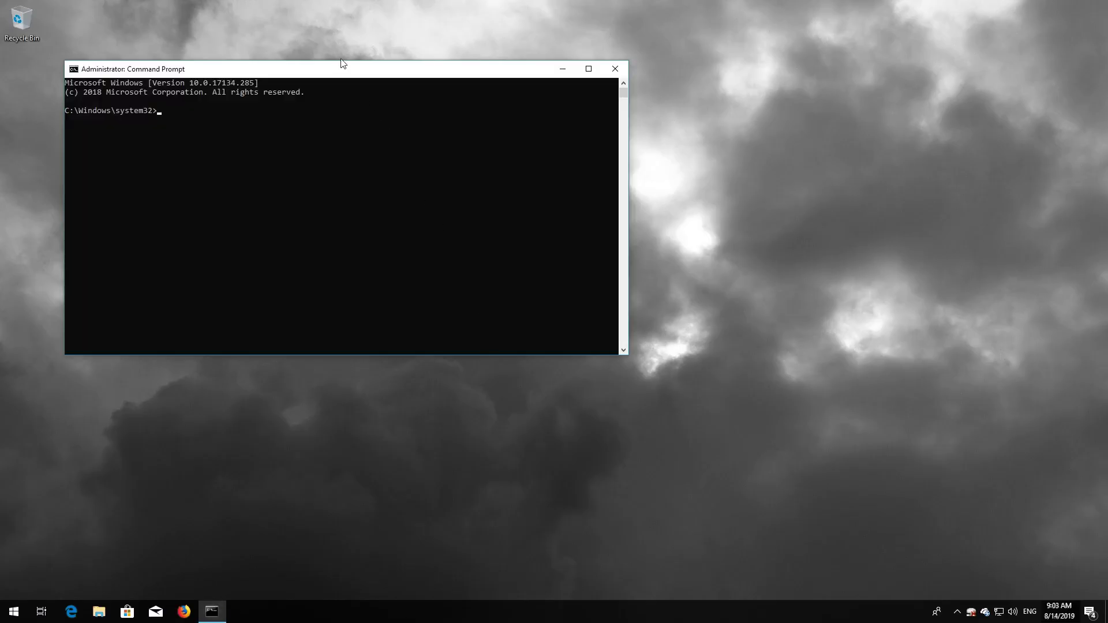
left_click_drag(342, 72, 638, 149)
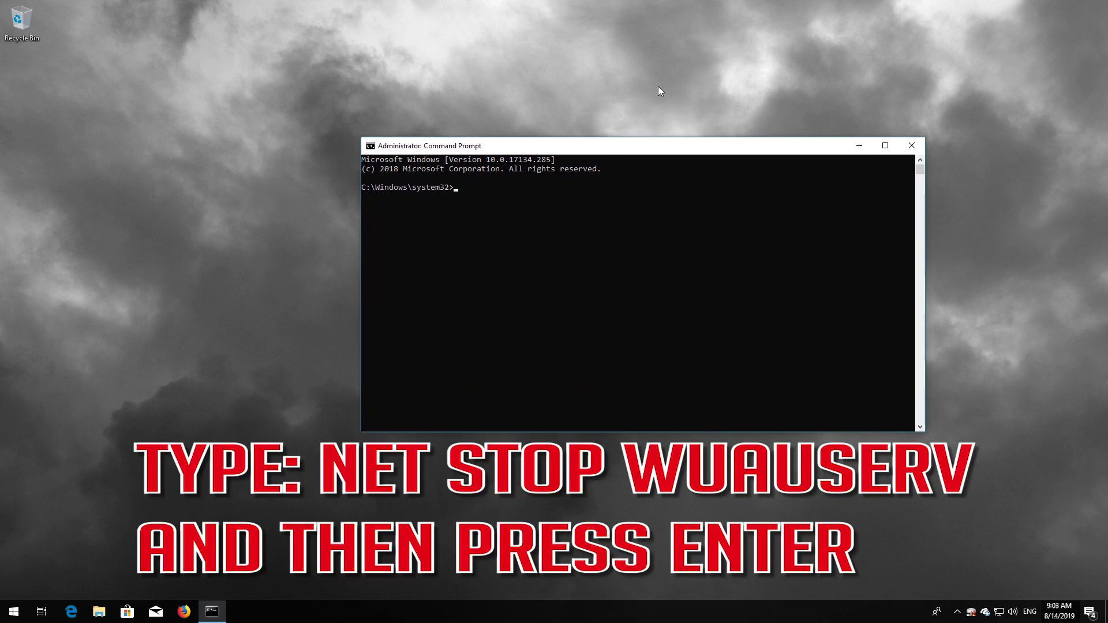
- Stop the Windows Update and cryptographic services by running "net stop wuauserv" and "net stop cryptSVC"
type("net stop wuauserv")
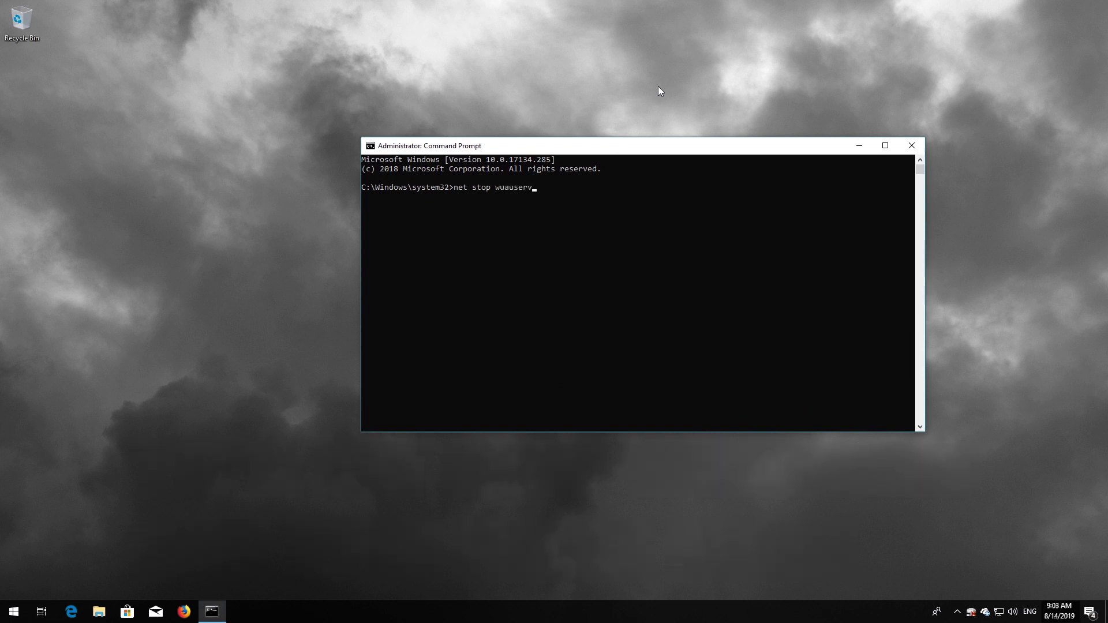
key("Return")
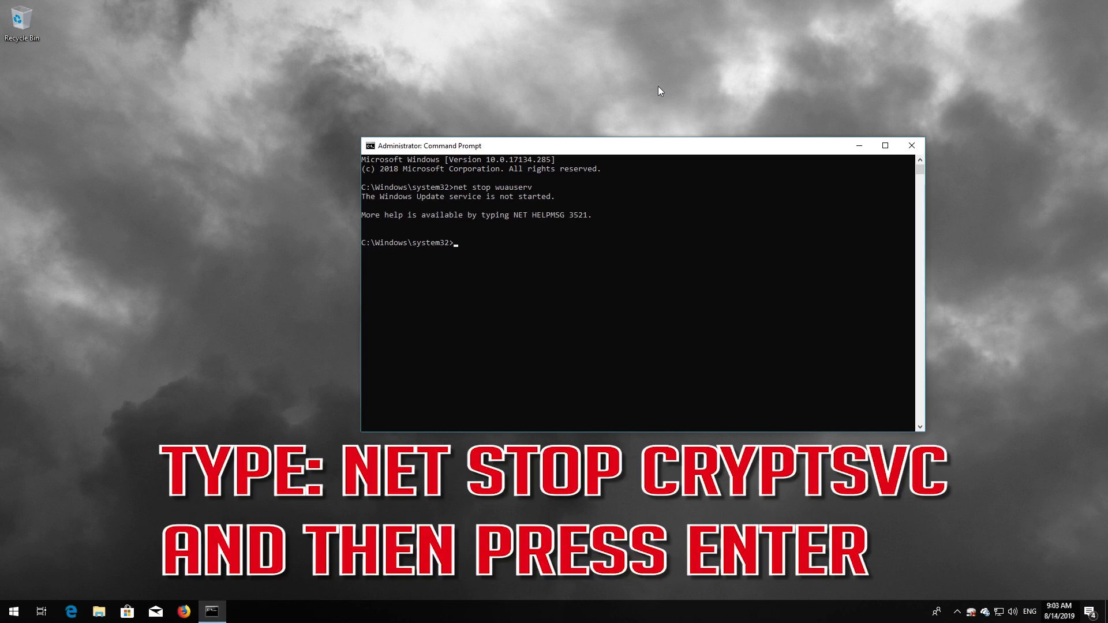
type("net stop cryptSVC")
key("Return")
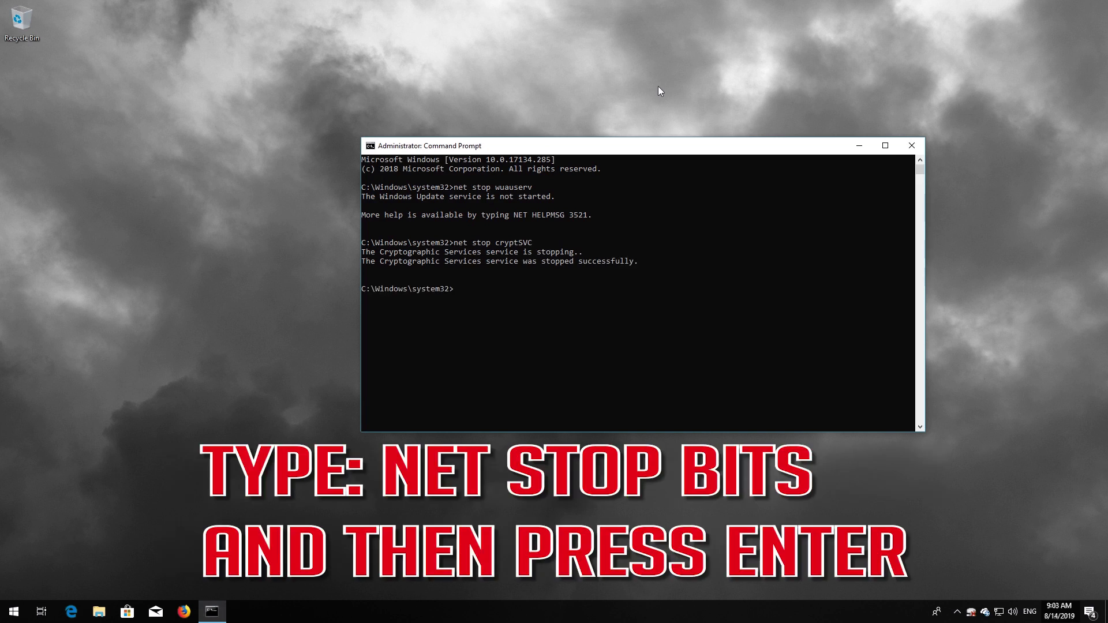
- Stop the BITS and Windows Installer services by running "net stop bits" and "net stop msiserver"
type("net stop bits")
key("Return")
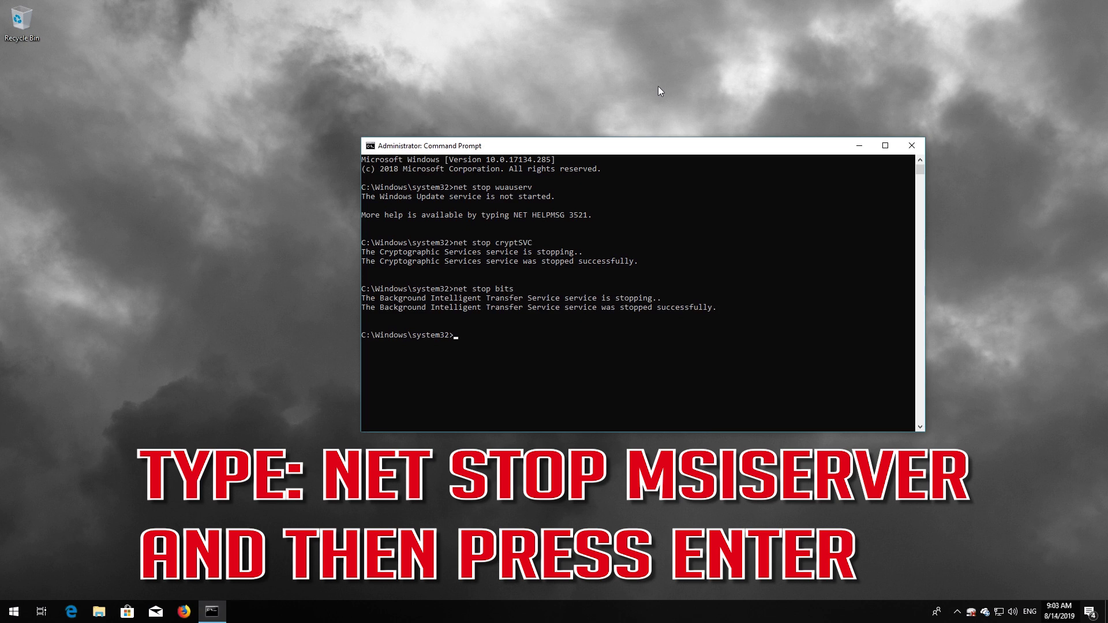
type("net stop msiserver")
key("Return")
- Rename the update download folder by running "ren C:\Windows\SoftwareDistribution SoftwareDistribution.old"
type("r")
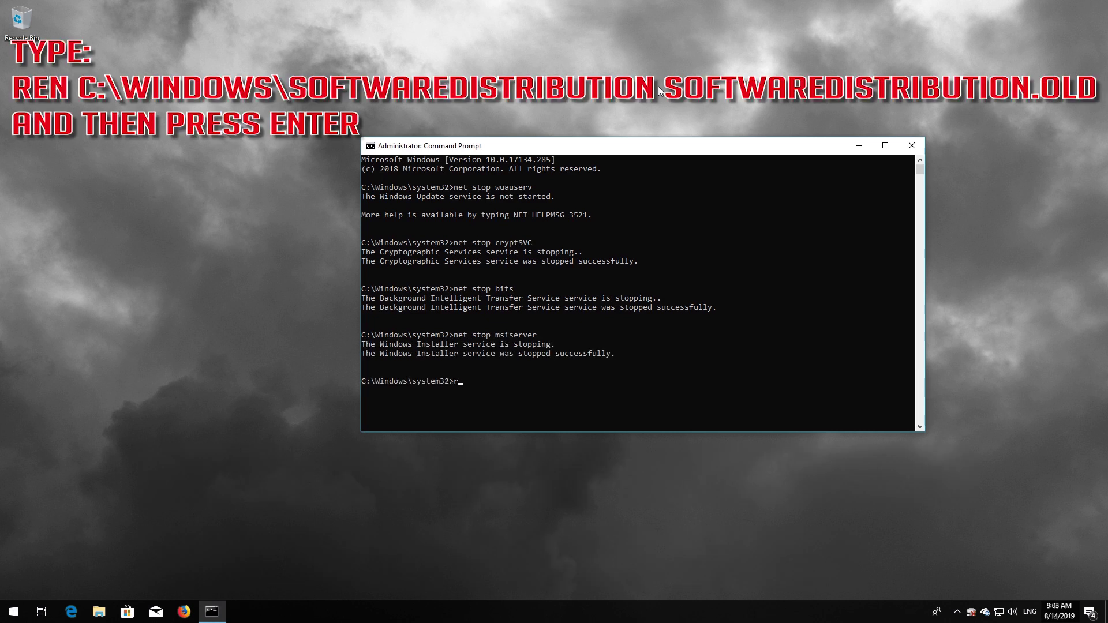
type("en C:\\Windows\\SoftwareDistribution")
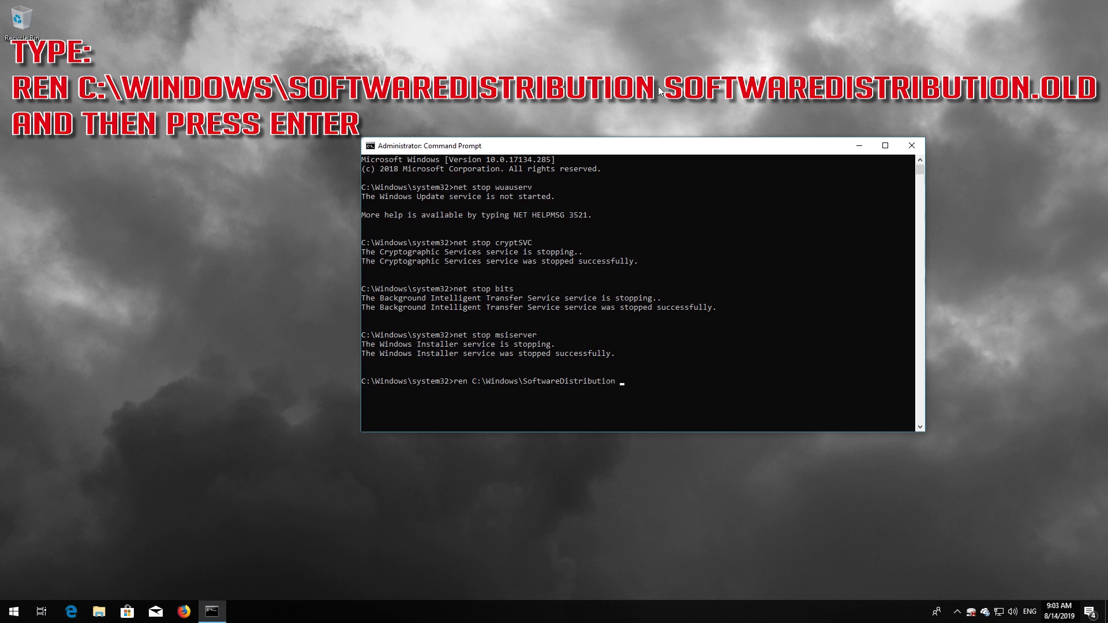
type(" SoftwareDistribution.old")
key("Return")
- Rename the catroot2 folder with the command "ren C:\Windows\System32\catroot2 catroot2.old"
type("ren")
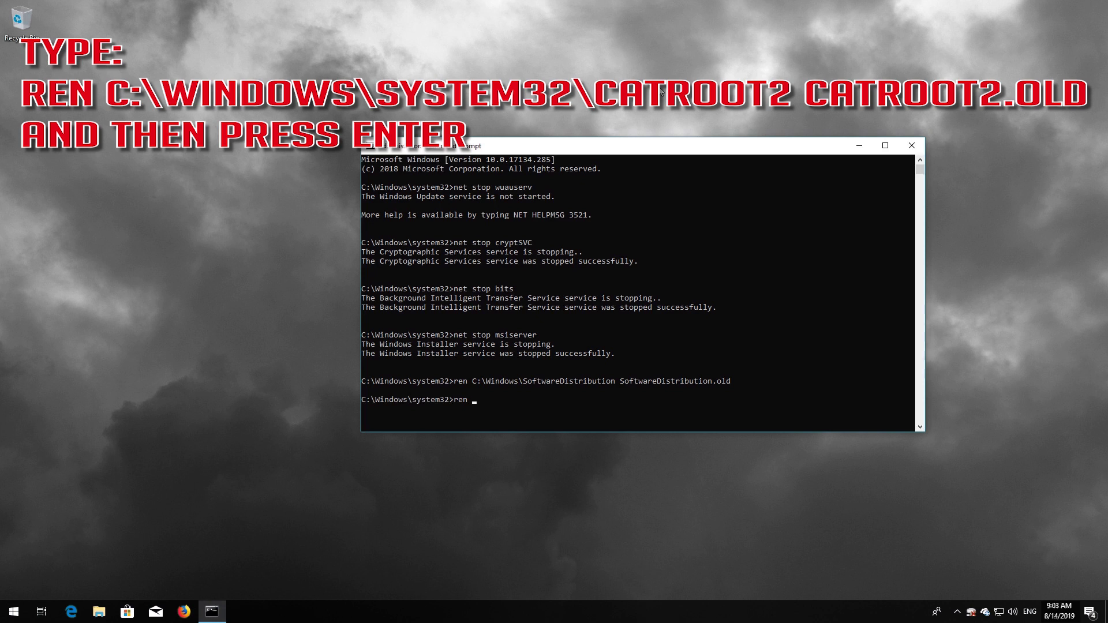
type(" C:\\Windows\\System32\\catroot2 catroot2")
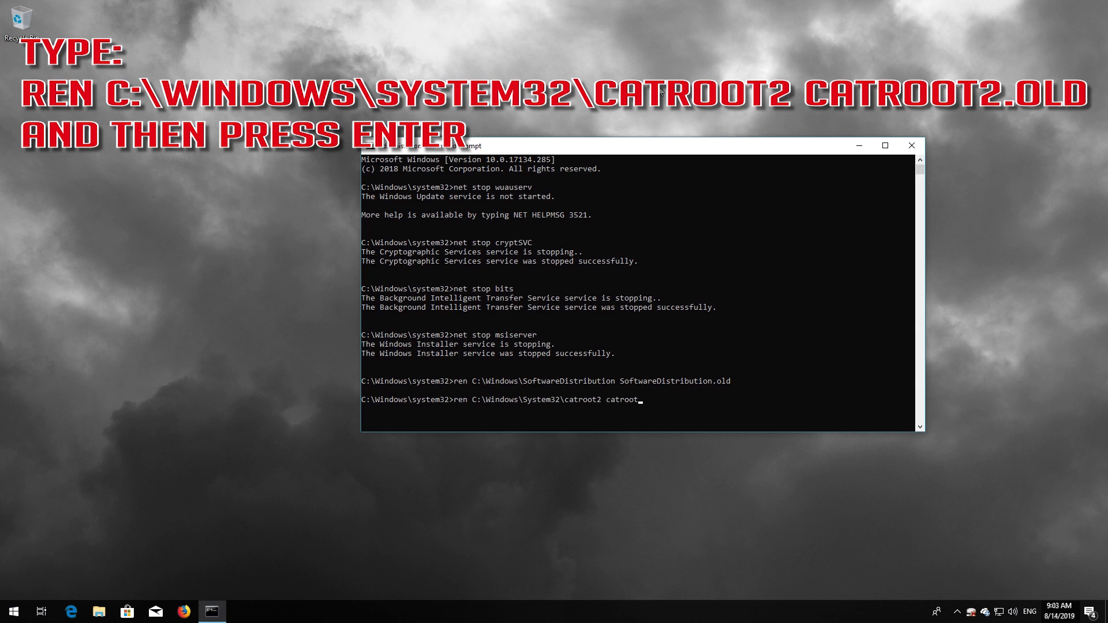
type(".old")
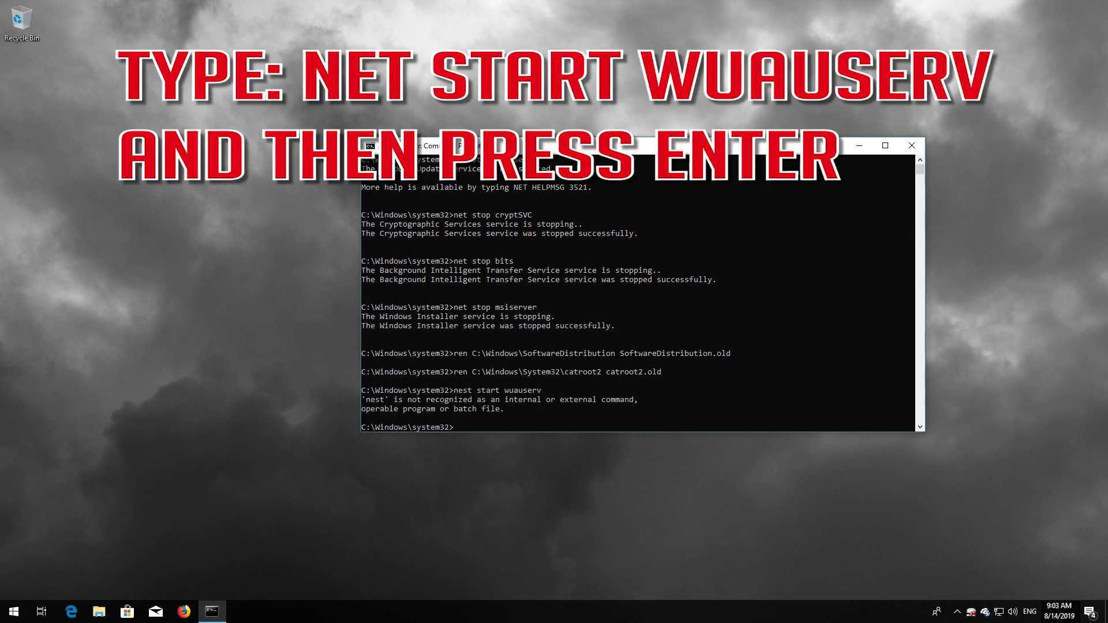
- Start the Windows Update, cryptographic and BITS services by running "net start wuauserv", "net start cryptSVC" and "net start bits"
key("Up")
key("BackSpace")
key("Return")
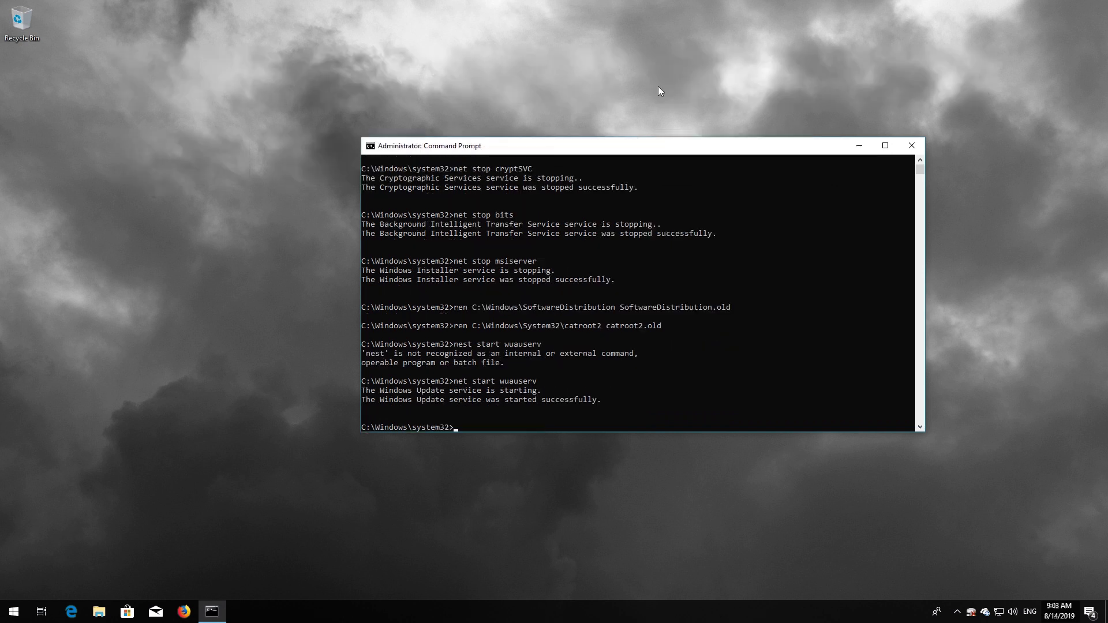
type("net star")
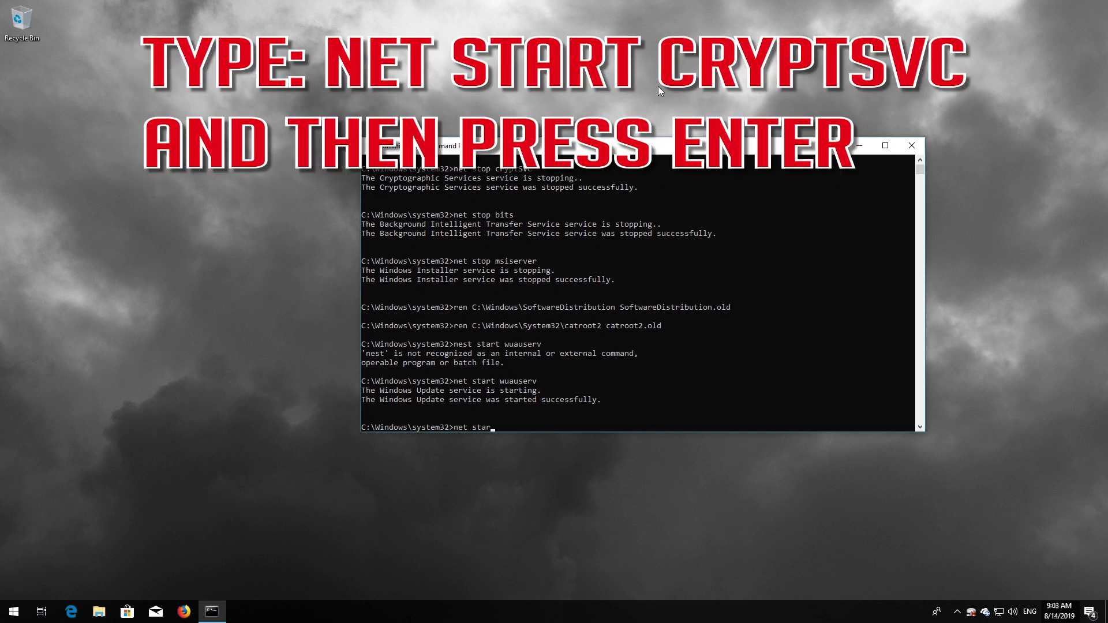
type("t cryptSVC")
key("Return")
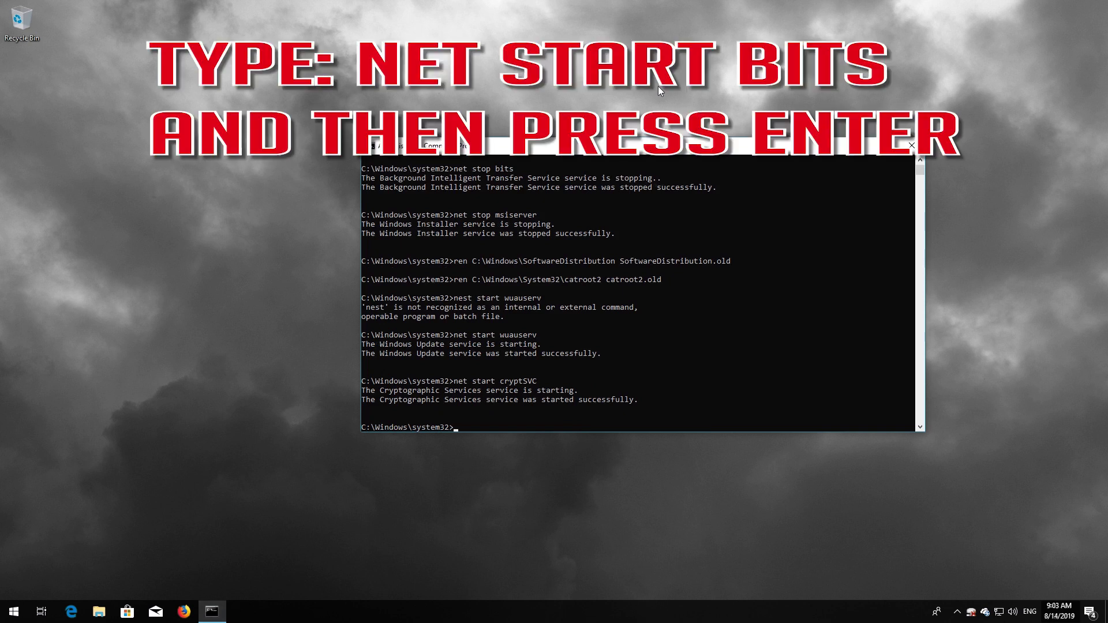
type("net start bits")
key("Return")
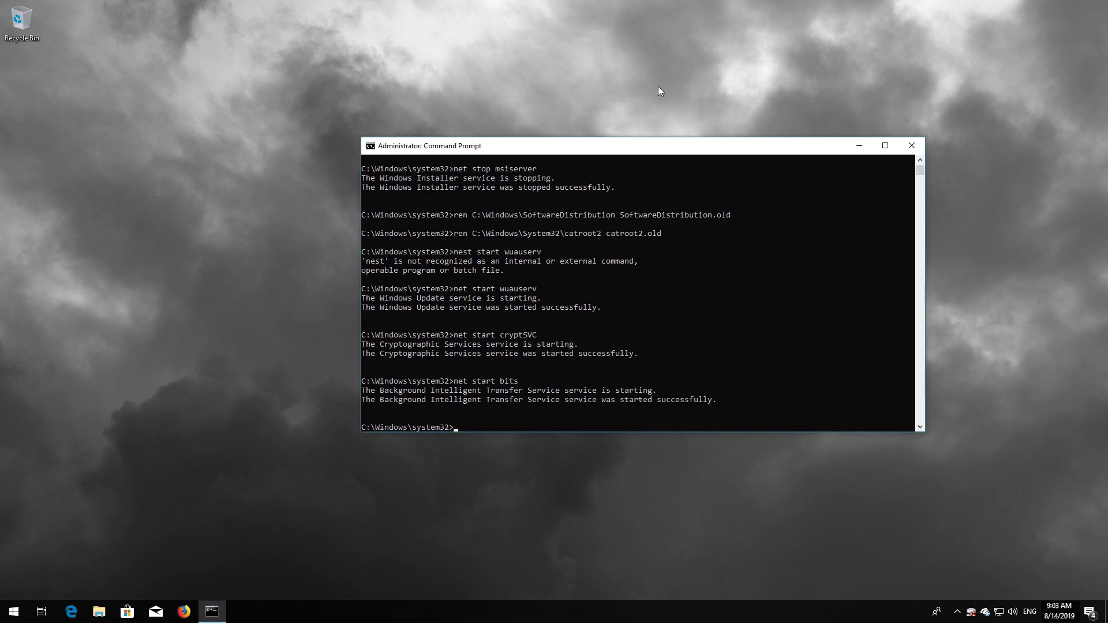
- Start the Windows Installer service by running "net start msiserver" and close the Command Prompt with the exit command
type("et st")
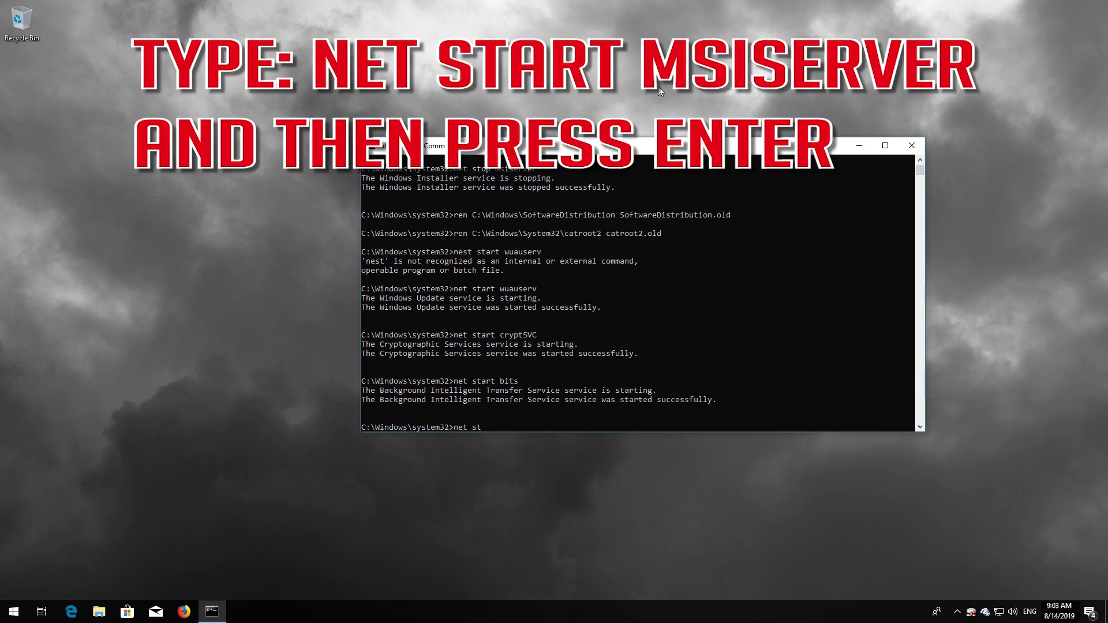
type("art msiserver")
key("Return")
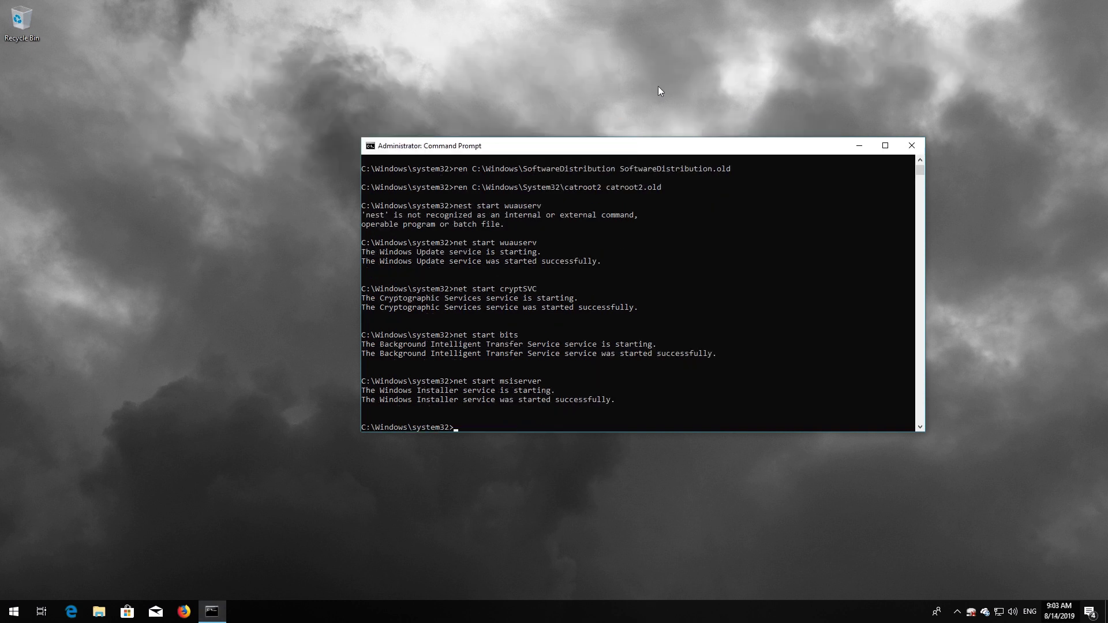
type("exit")
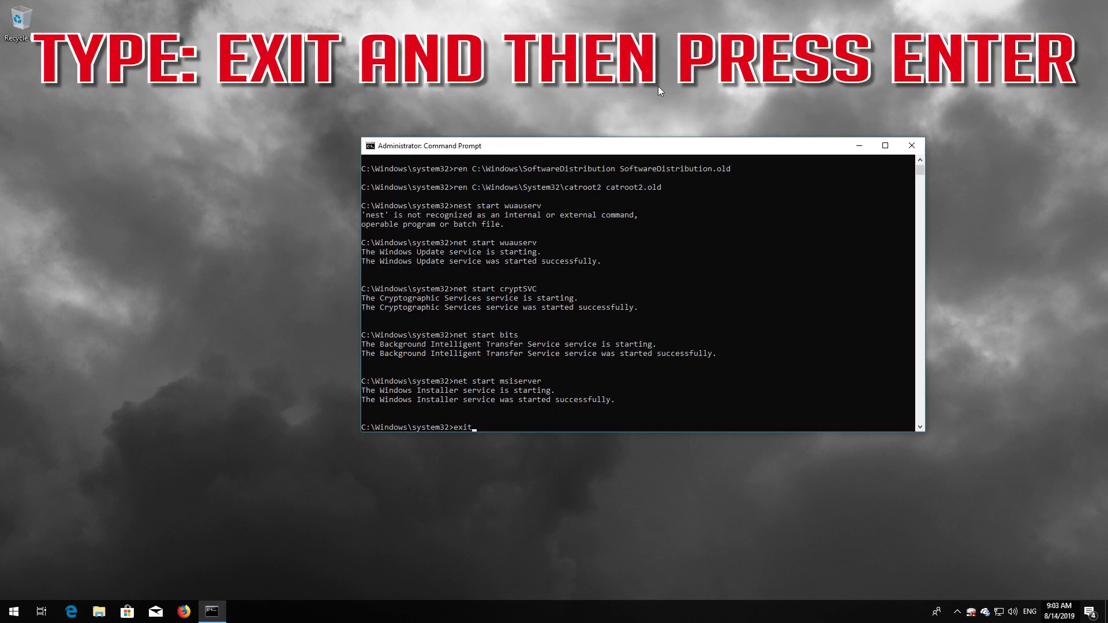
key("Return")
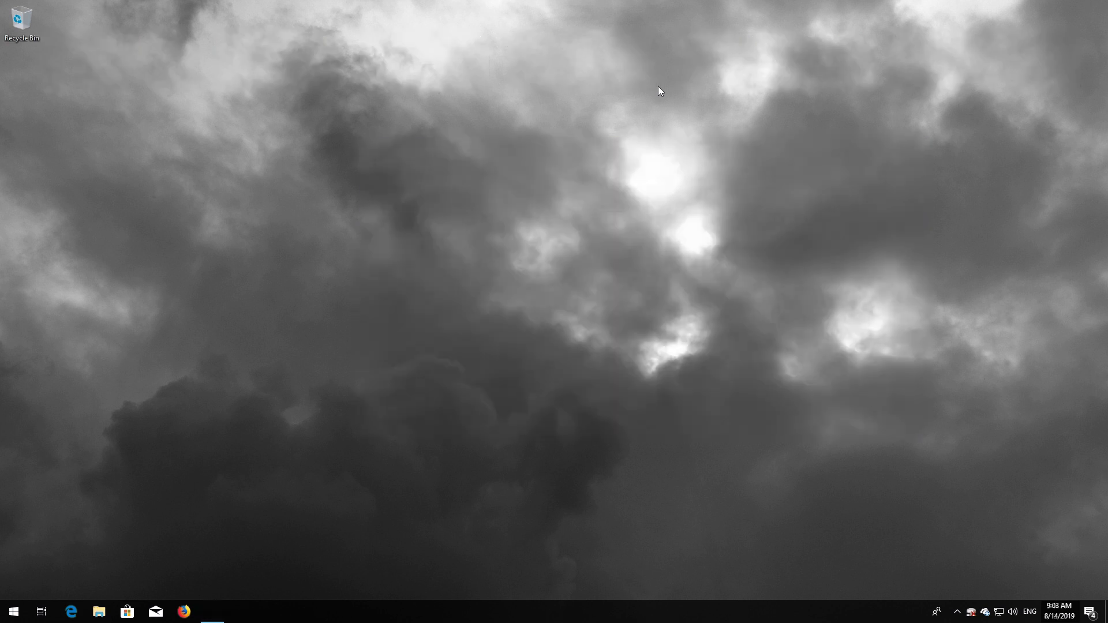
- Search for powershell, run Windows PowerShell as administrator with the User Account Control request approved, and move its window toward the middle of the desktop
key("super")
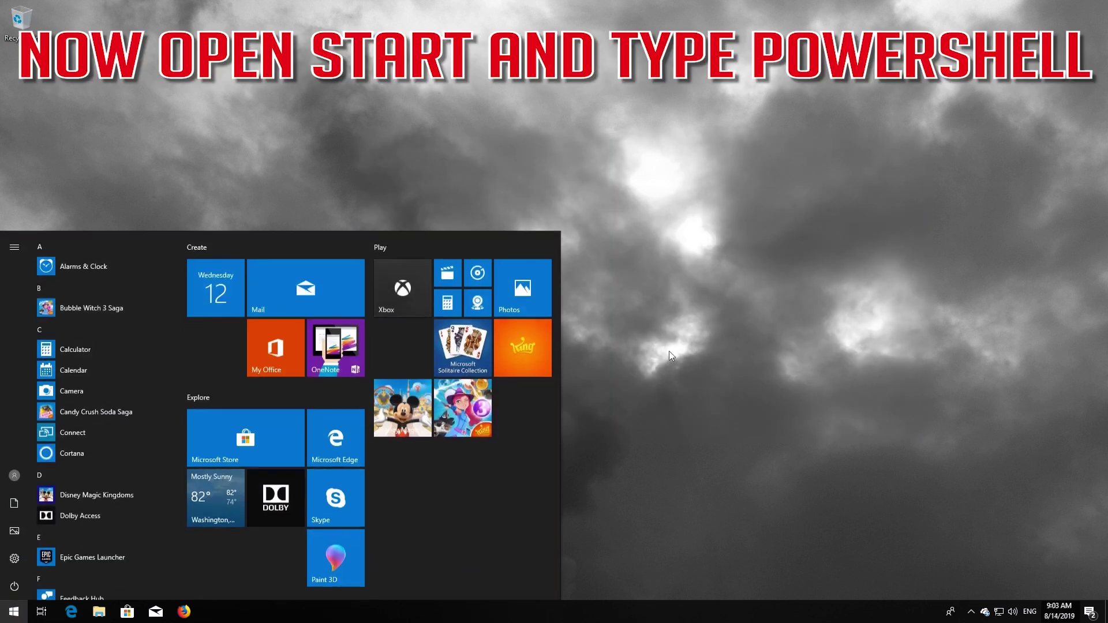
type("powershell")
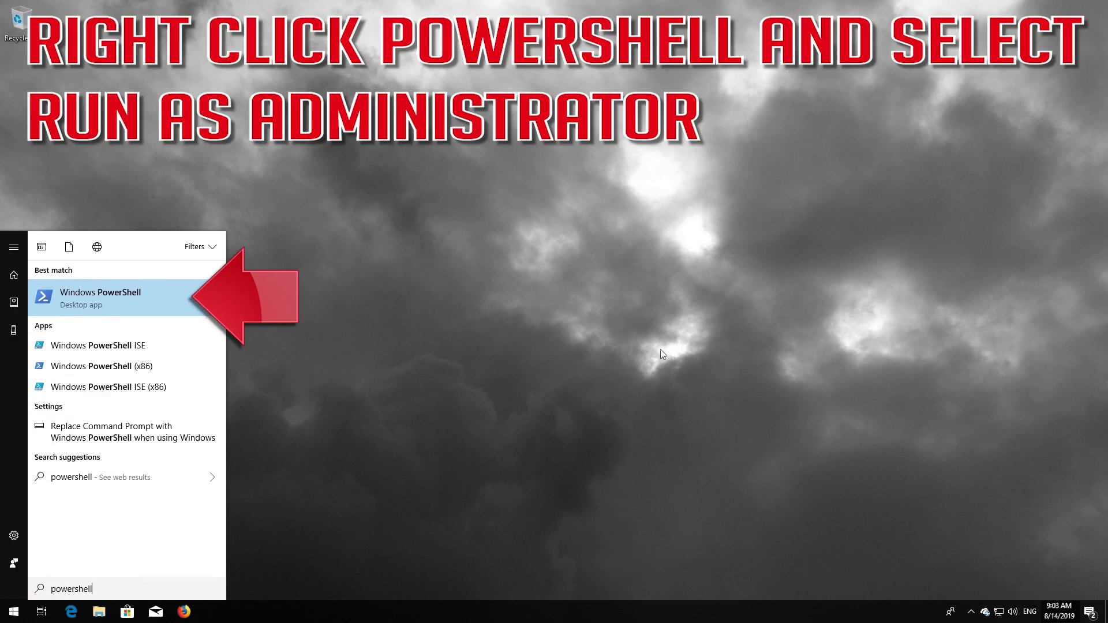
right_click(179, 302)
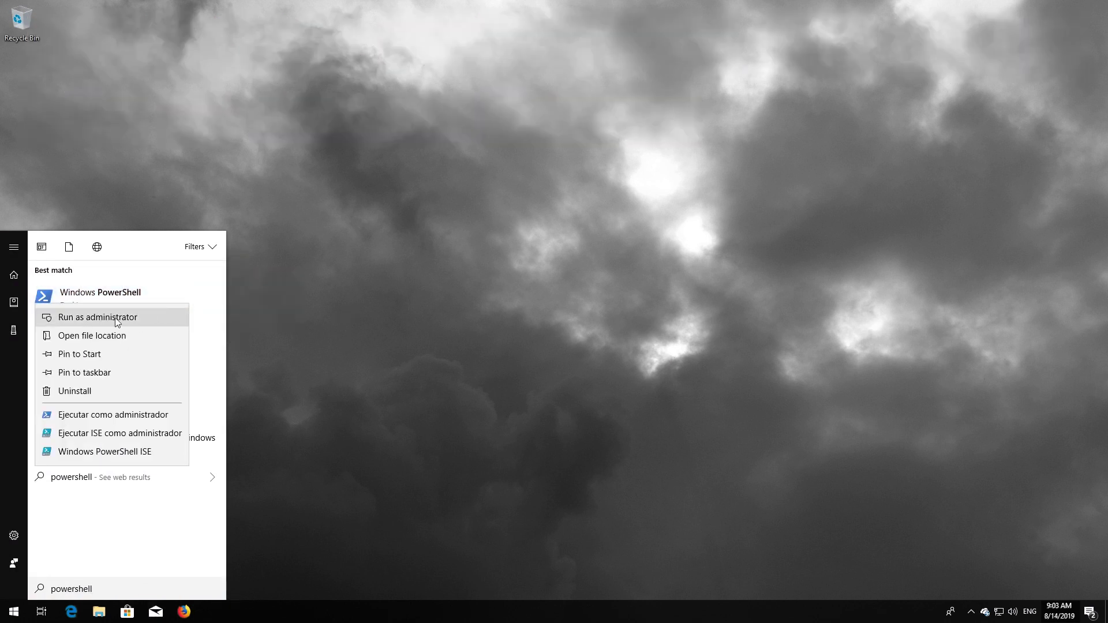
left_click(117, 319)
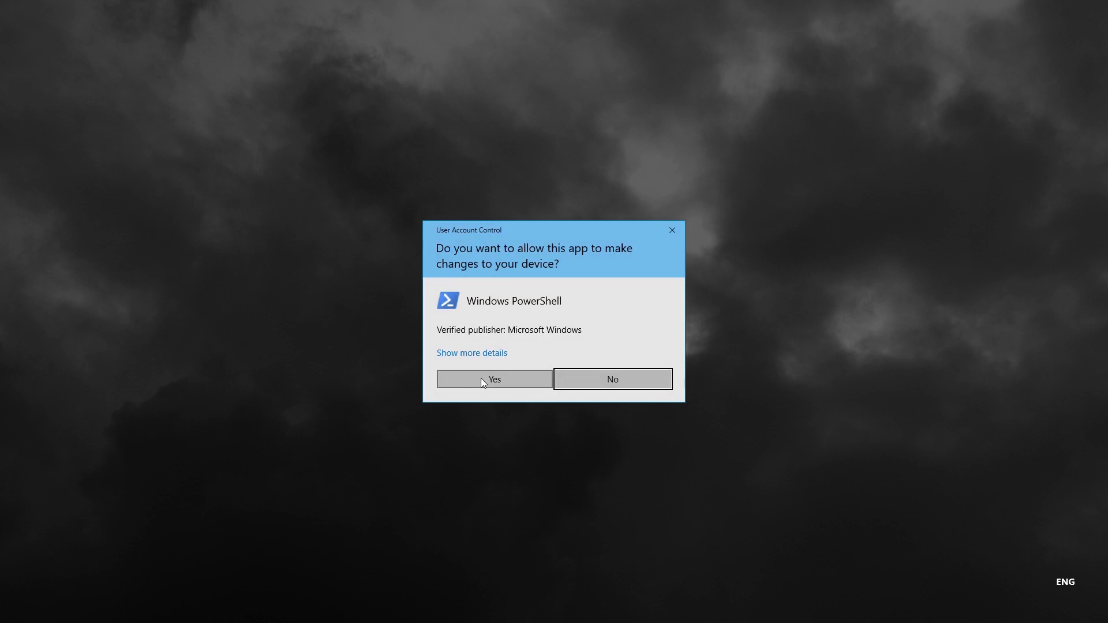
left_click(491, 383)
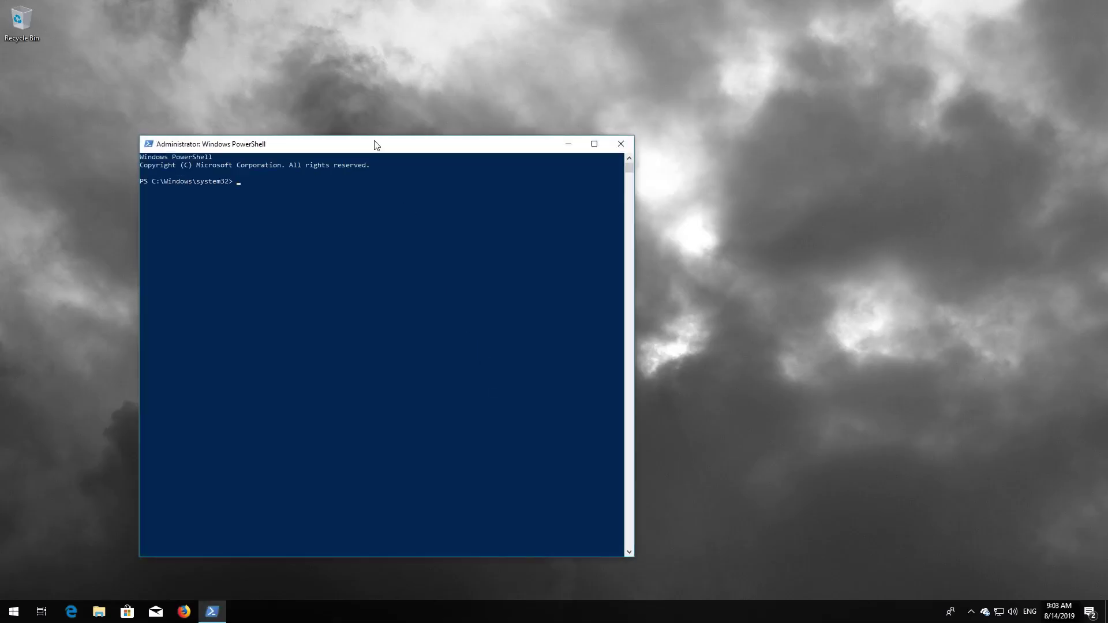
left_click_drag(376, 144, 558, 97)
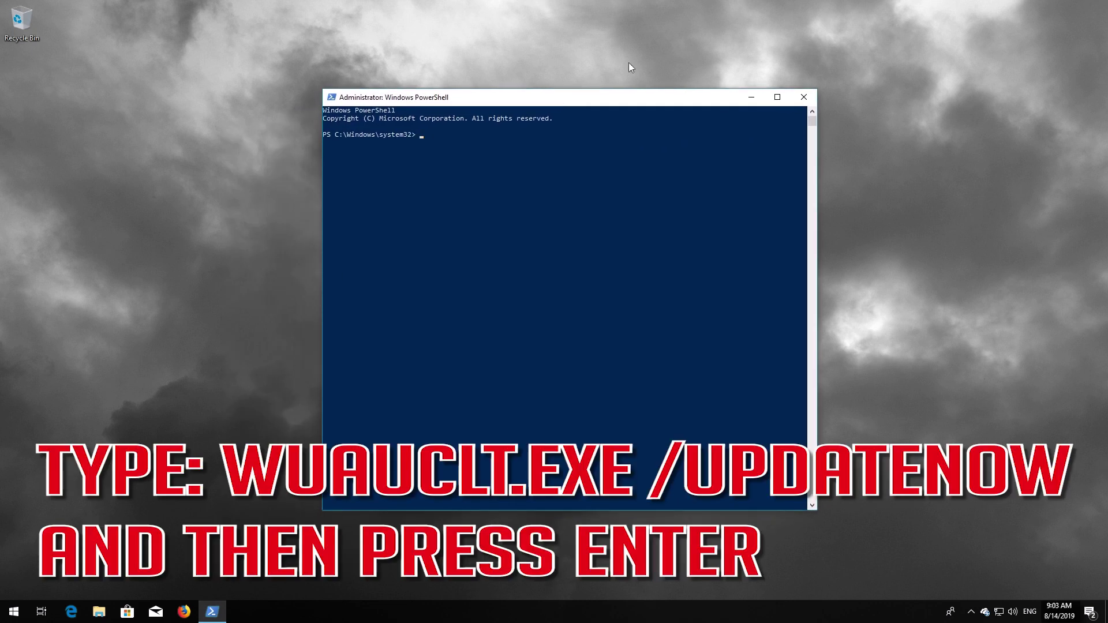
- Trigger an immediate update by running "wuauclt.exe /updatenow" in PowerShell, and close the window with the exit command
type("wuauclt.exe /updatenow")
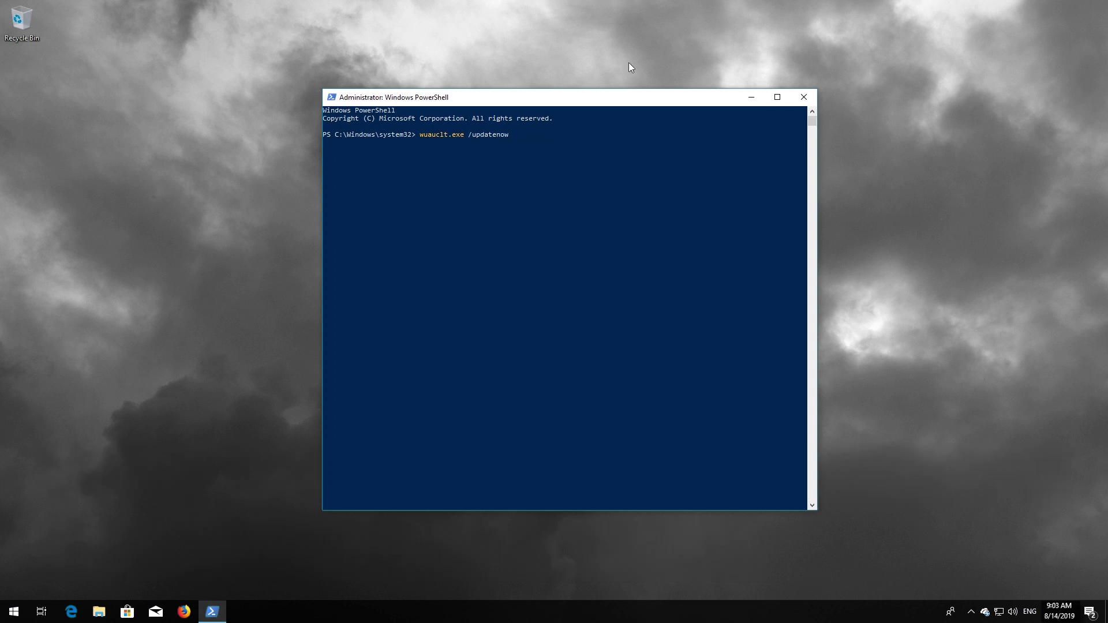
key("Return")
type("exi")
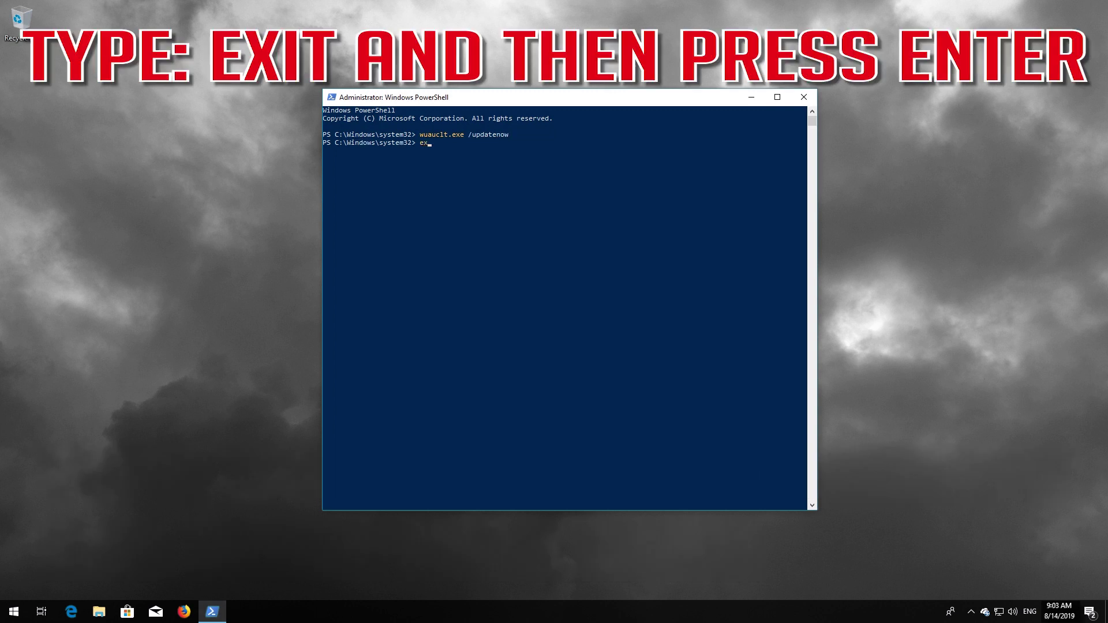
type("t")
key("Return")
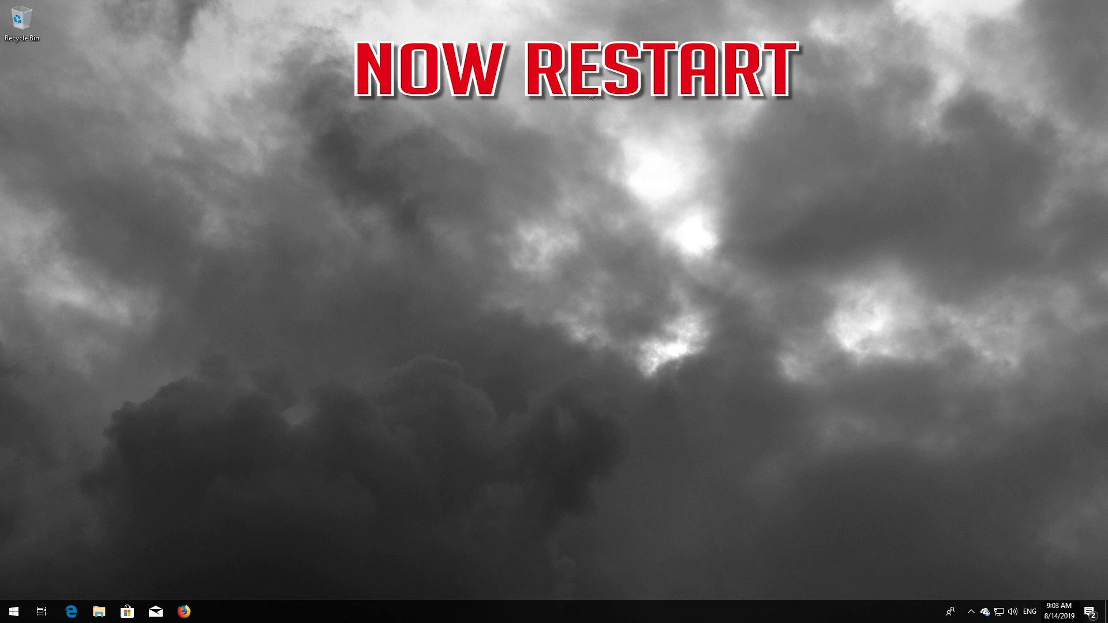
- Restart the computer to finish the Windows Update repair
left_click(4, 607)
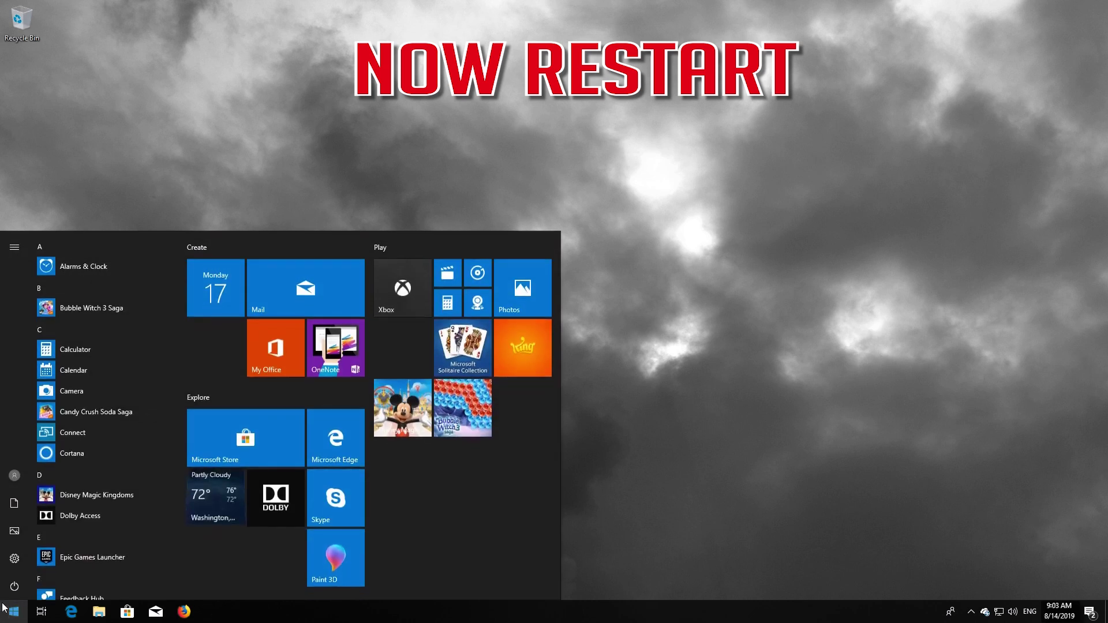
left_click(15, 587)
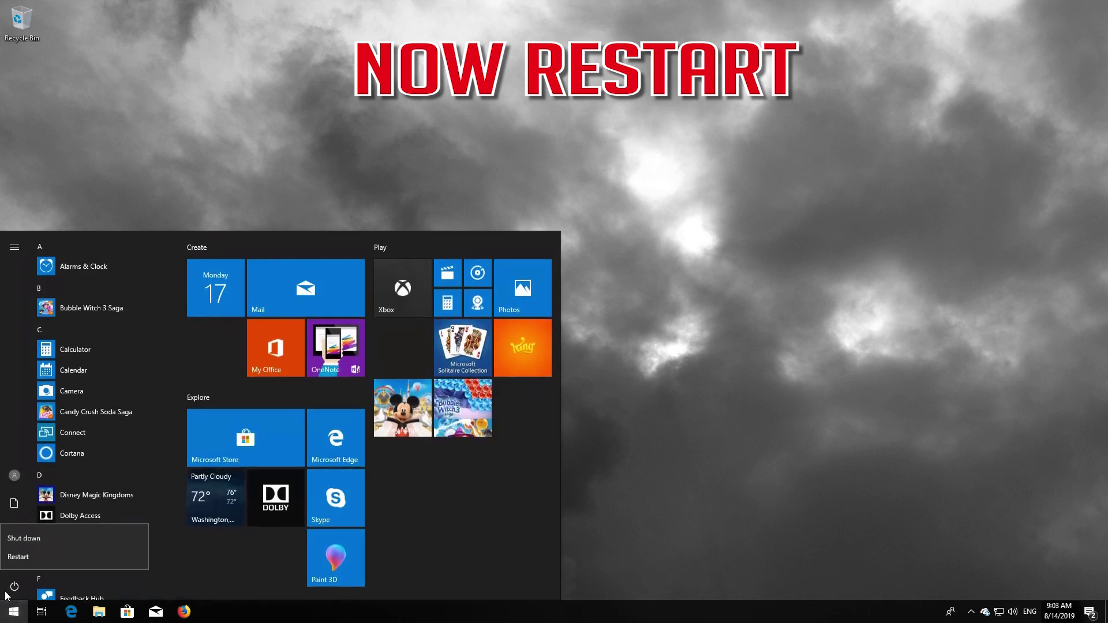
left_click(30, 553)
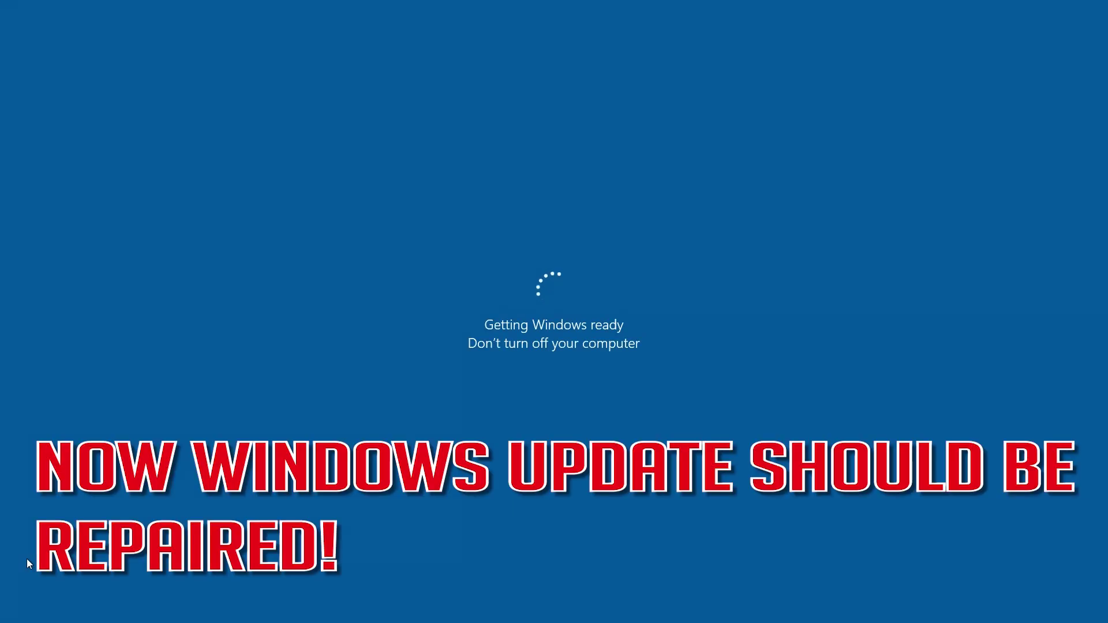